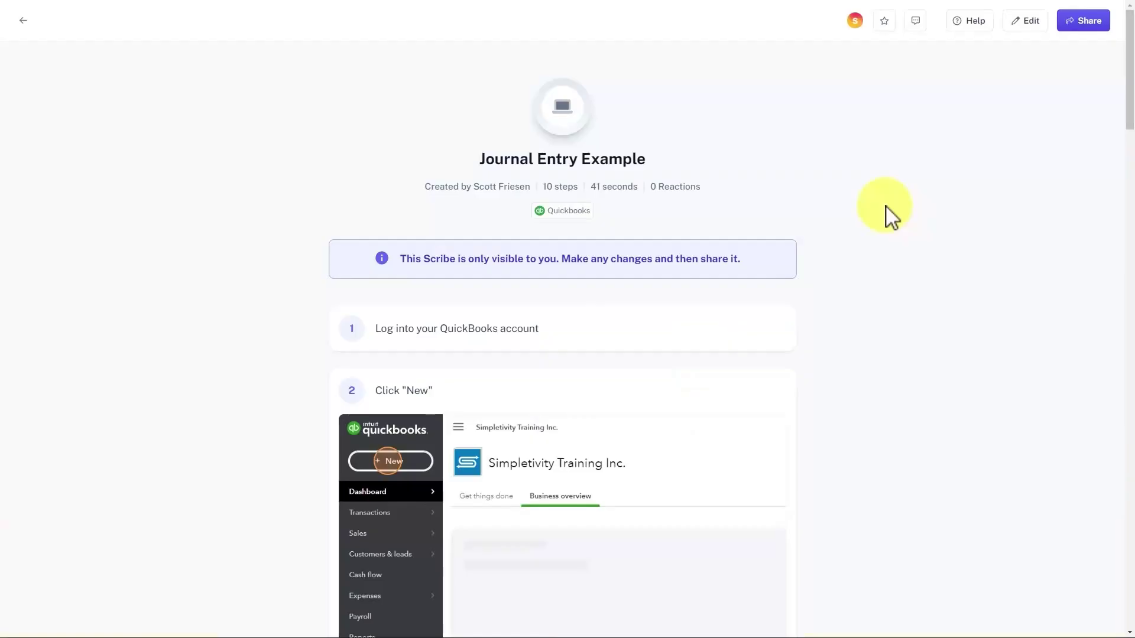
pyautogui.scroll(-1, 890, 213)
pyautogui.scroll(-2, 889, 213)
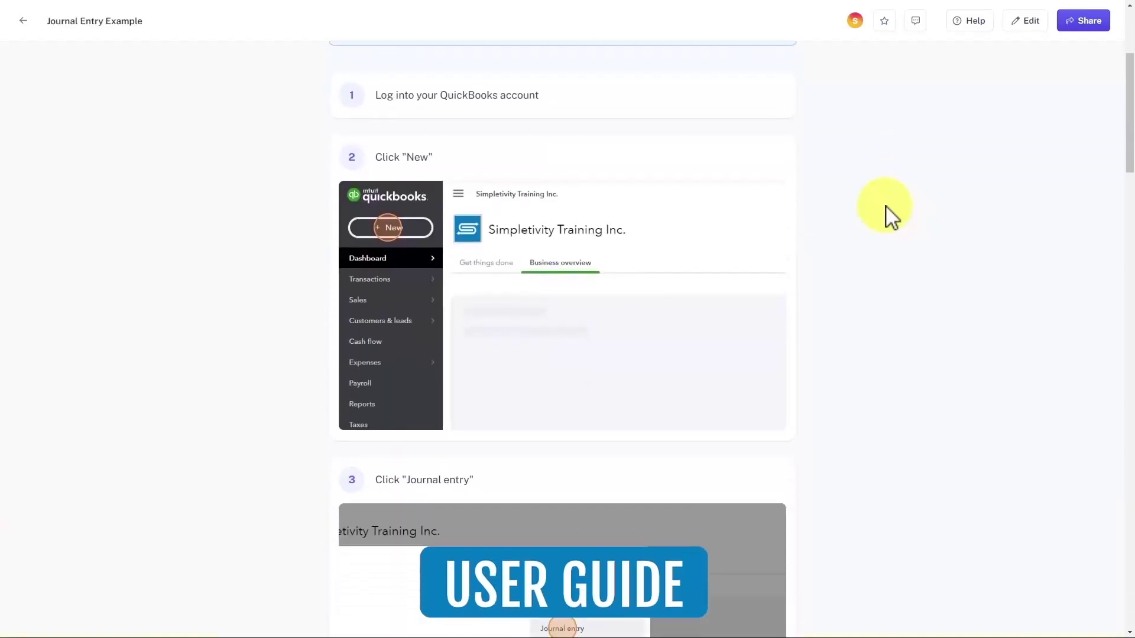
pyautogui.scroll(-1, 890, 214)
pyautogui.scroll(-2, 890, 213)
pyautogui.scroll(-3, 890, 213)
pyautogui.scroll(-1, 889, 213)
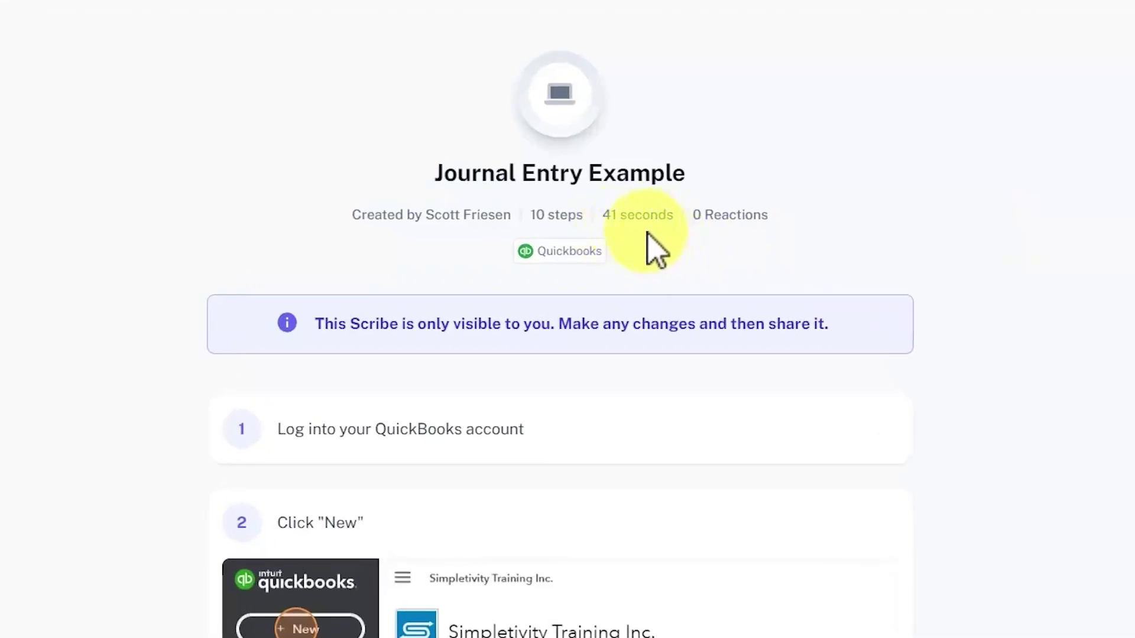
pyautogui.scroll(-2, 889, 266)
pyautogui.scroll(-2, 891, 262)
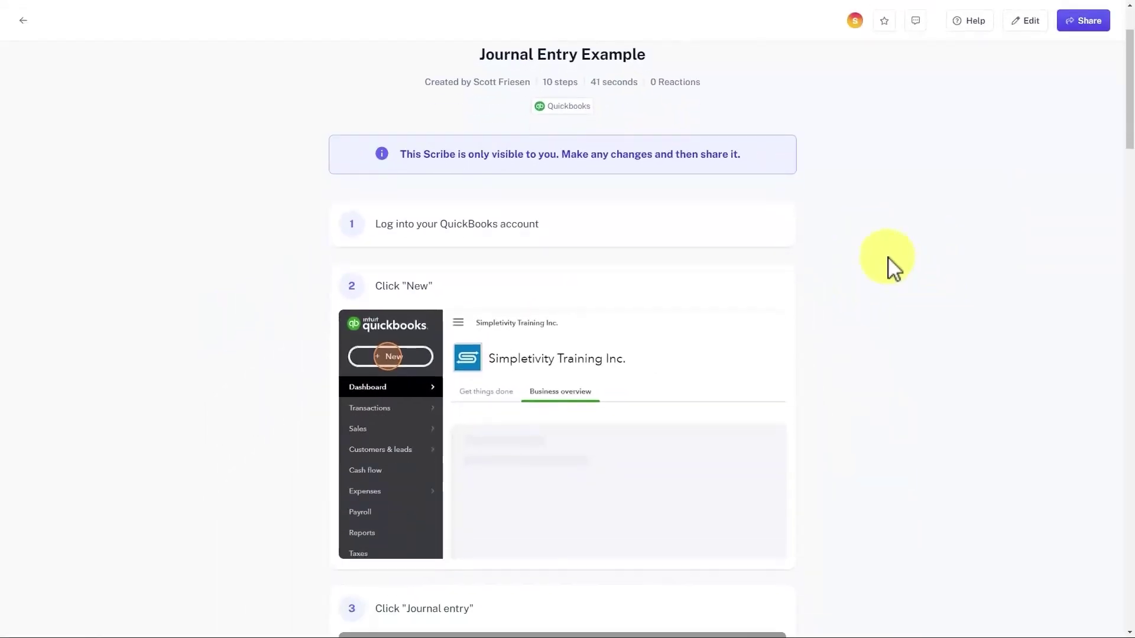
pyautogui.scroll(-2, 889, 265)
pyautogui.scroll(-1, 890, 264)
pyautogui.scroll(7, 889, 265)
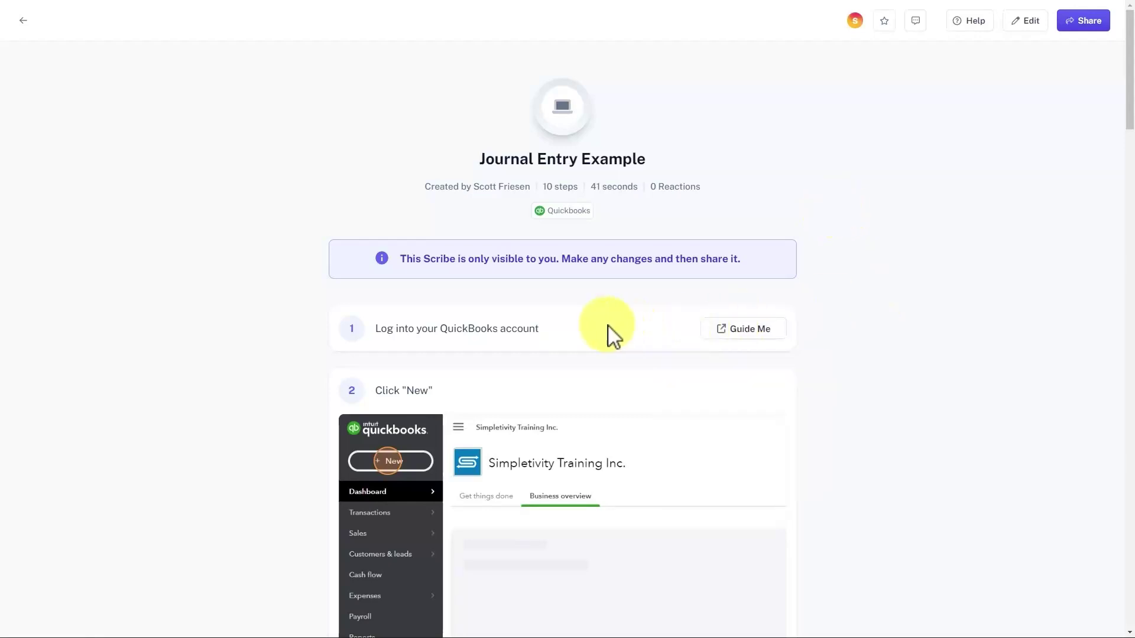
pyautogui.scroll(-2, 600, 334)
pyautogui.scroll(-1, 599, 333)
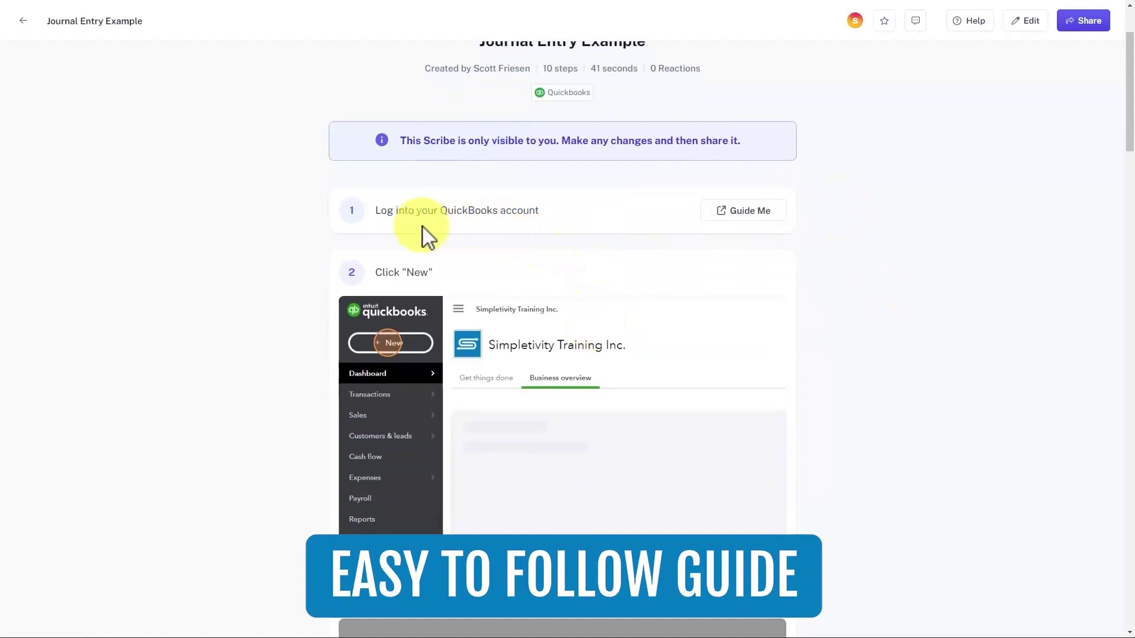
pyautogui.scroll(-2, 591, 246)
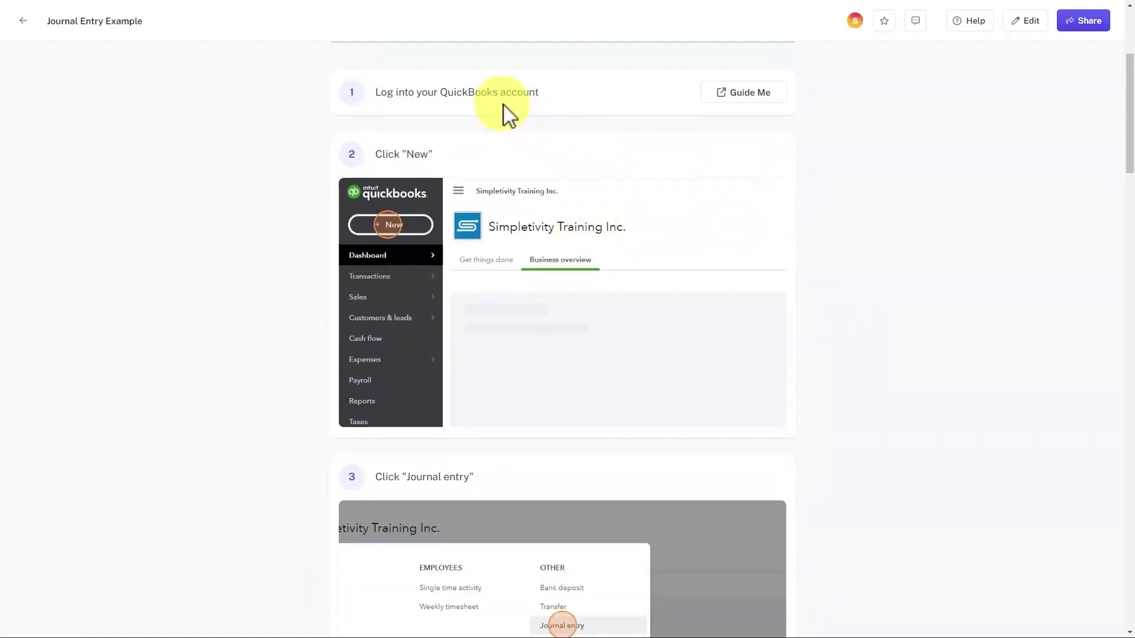
pyautogui.scroll(-1, 550, 195)
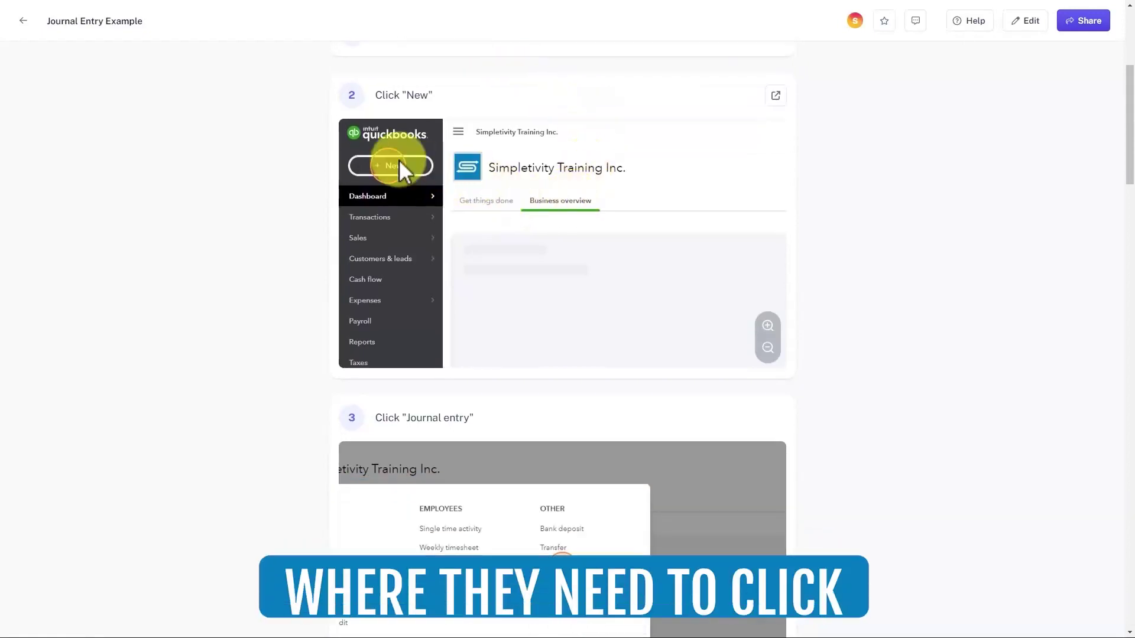
pyautogui.scroll(-3, 567, 267)
pyautogui.scroll(-1, 567, 266)
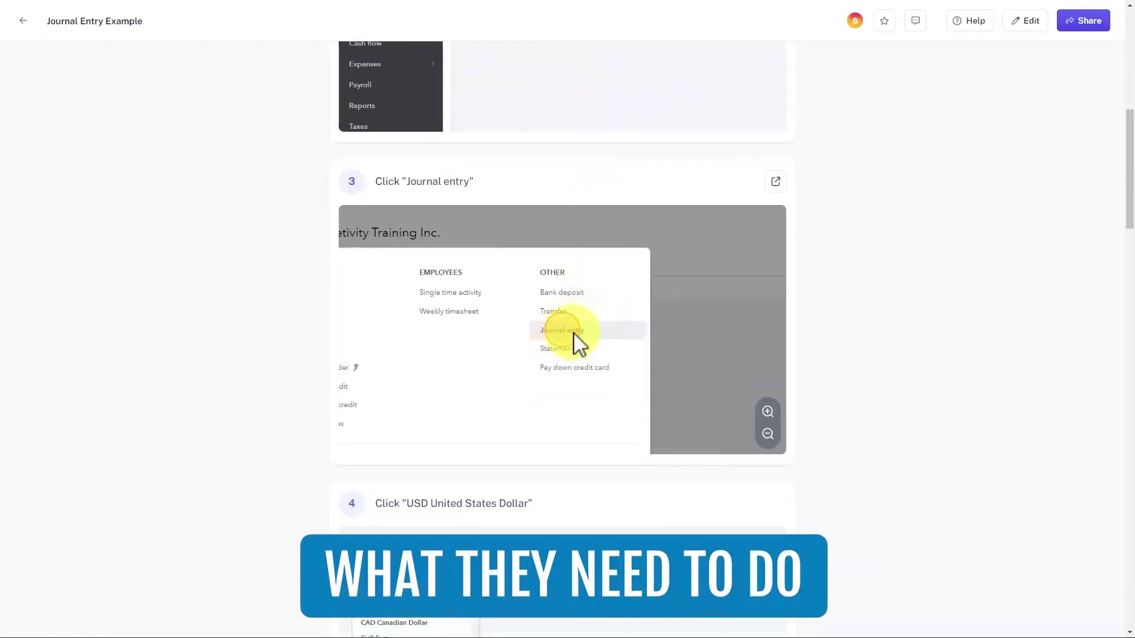
pyautogui.scroll(-4, 656, 331)
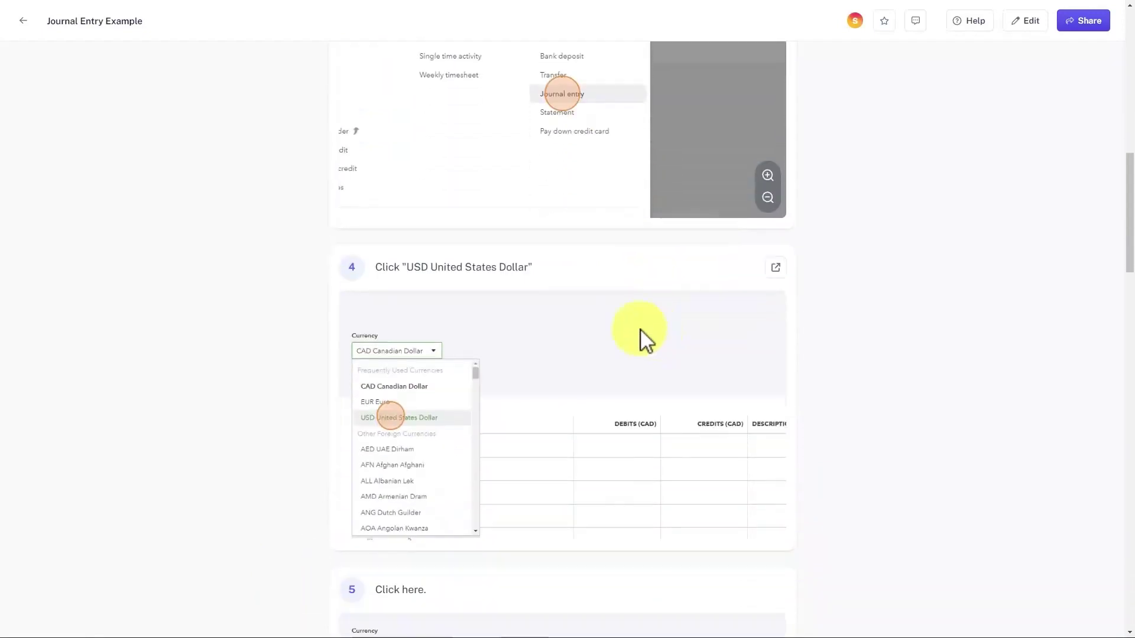
pyautogui.moveTo(562, 400)
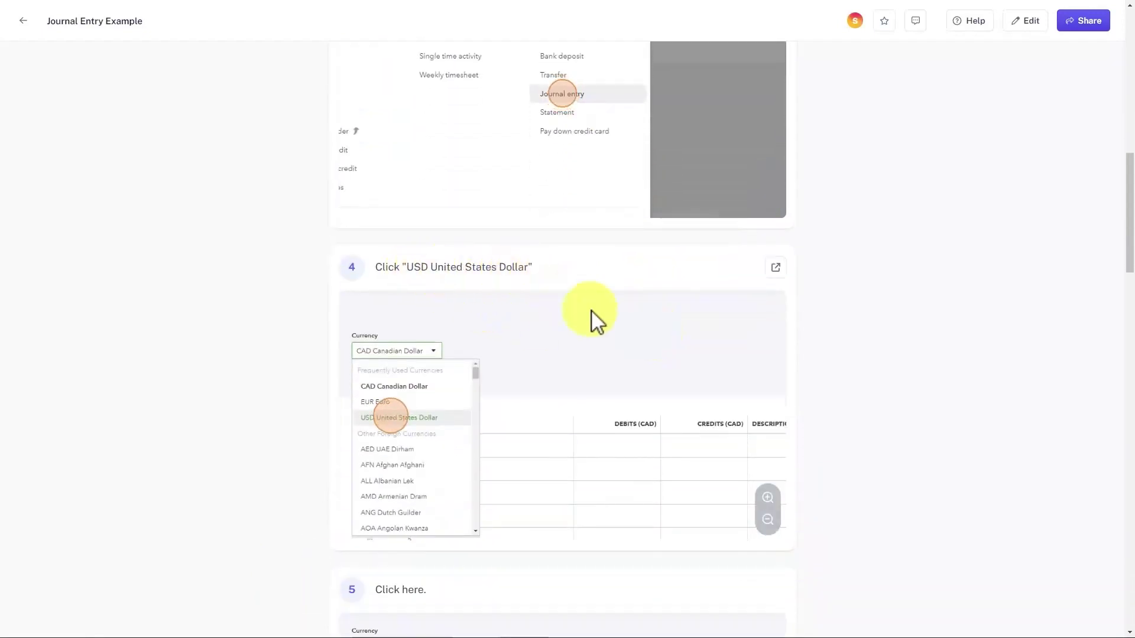
pyautogui.scroll(-3, 551, 328)
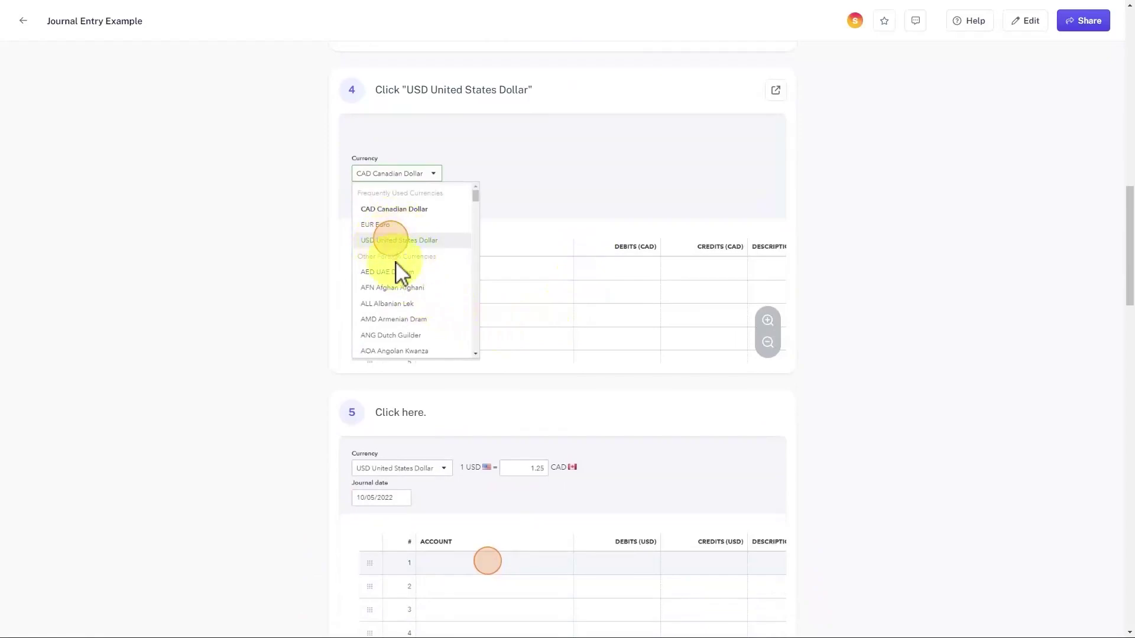
pyautogui.scroll(-3, 561, 343)
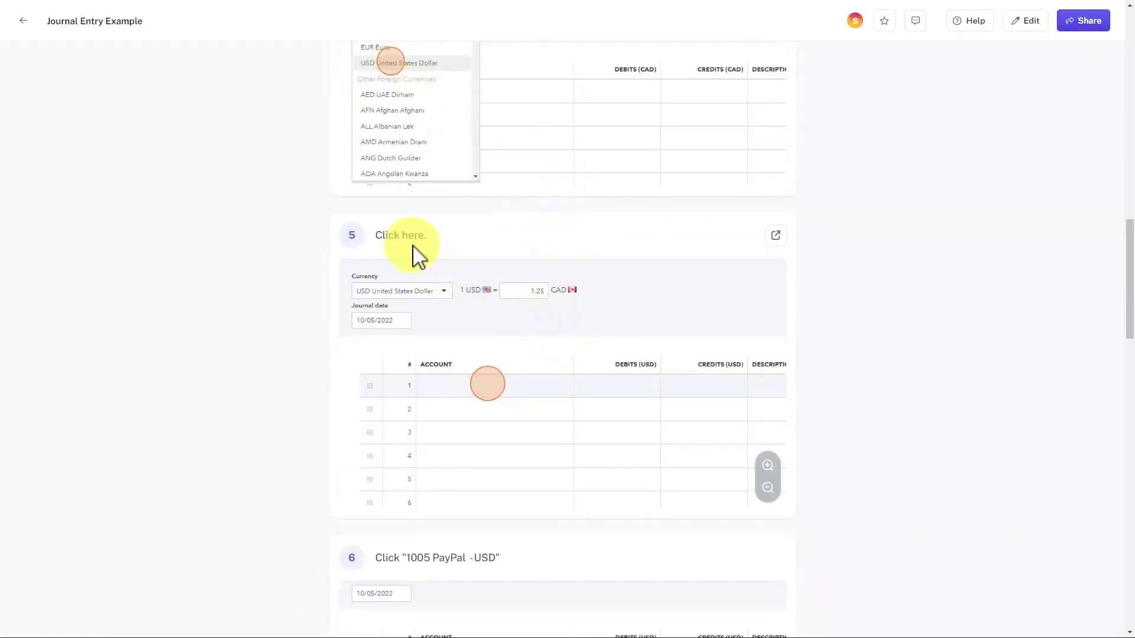
pyautogui.scroll(4, 539, 258)
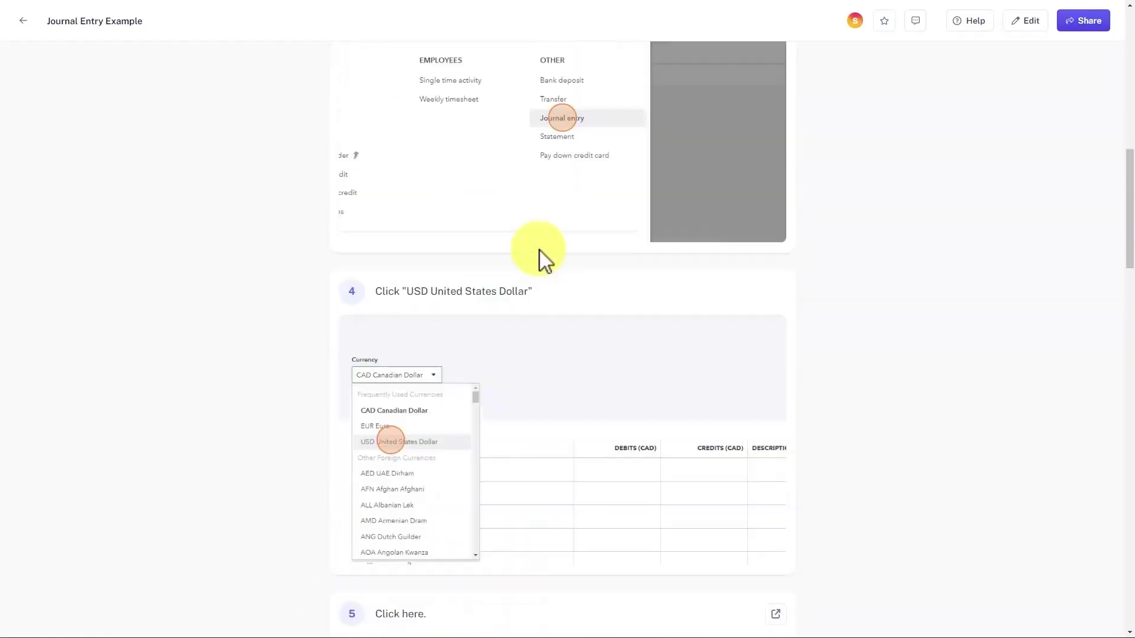
pyautogui.scroll(4, 543, 259)
pyautogui.scroll(3, 543, 259)
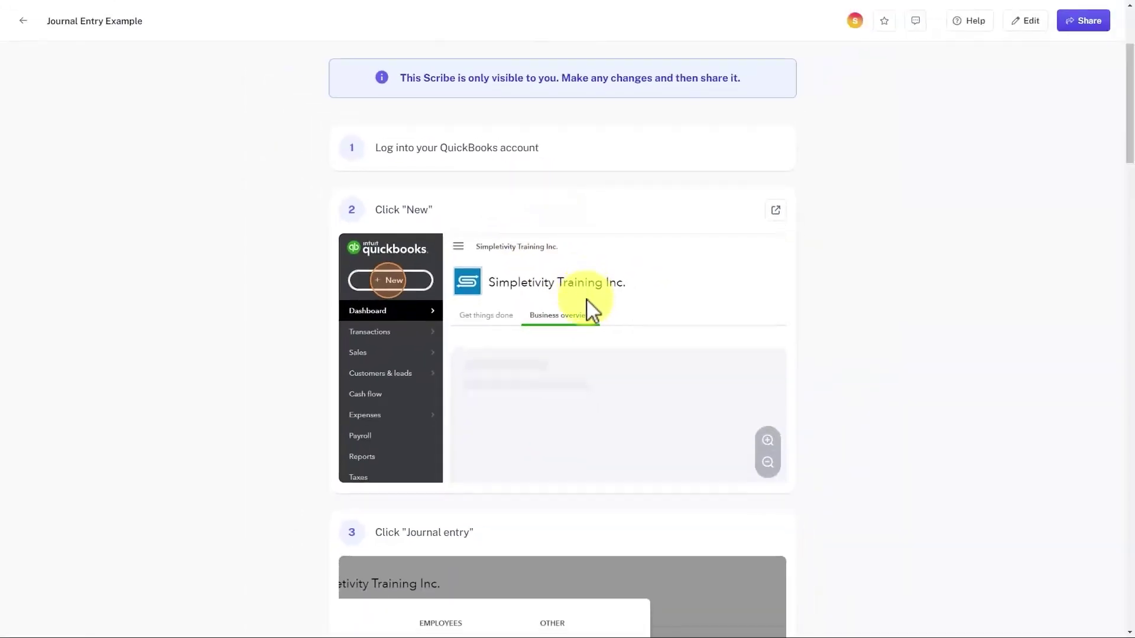
pyautogui.scroll(-6, 589, 309)
pyautogui.scroll(-3, 589, 309)
pyautogui.scroll(-2, 590, 308)
pyautogui.scroll(-4, 589, 308)
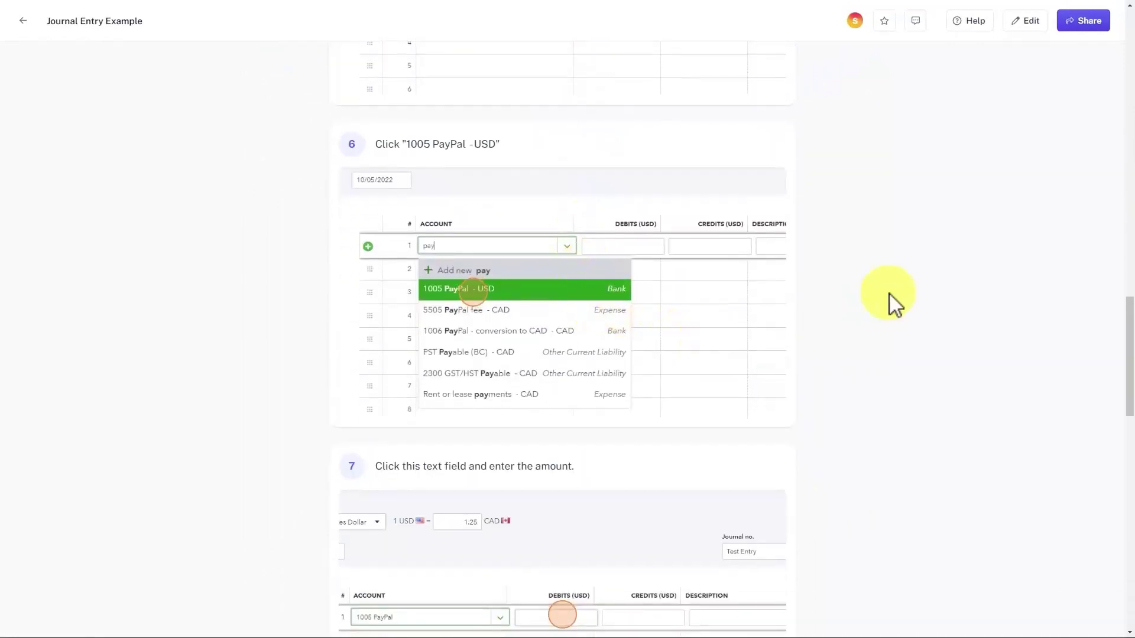
pyautogui.scroll(5, 886, 299)
pyautogui.scroll(10, 887, 299)
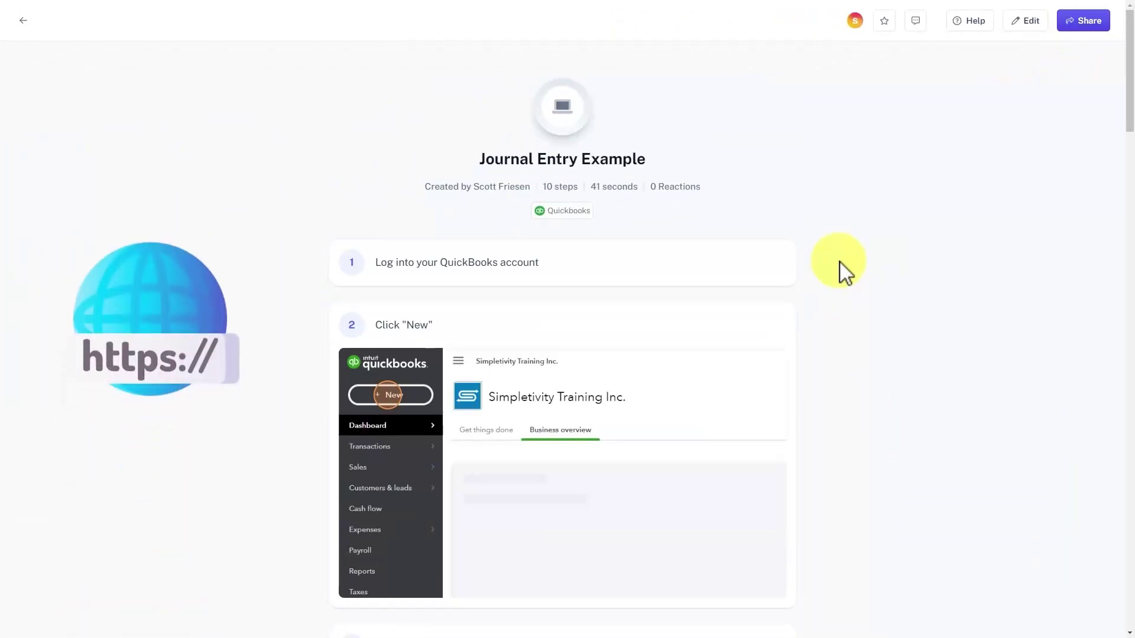
pyautogui.scroll(-2, 840, 261)
pyautogui.scroll(-2, 840, 262)
pyautogui.scroll(10, 839, 262)
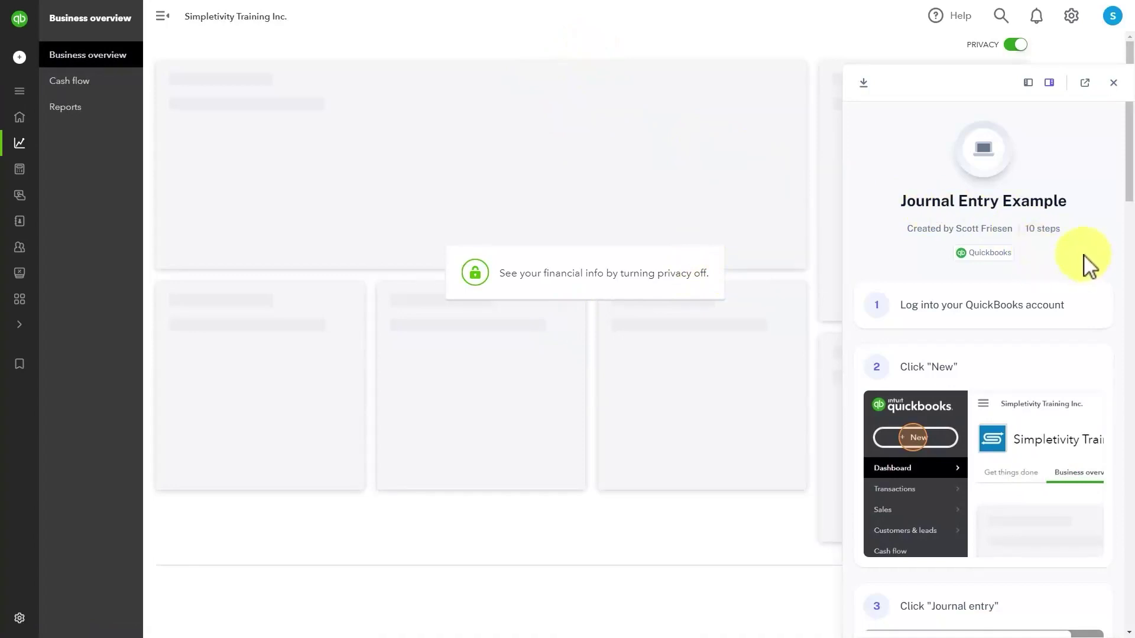
pyautogui.scroll(-1, 1090, 265)
pyautogui.scroll(-1, 1089, 264)
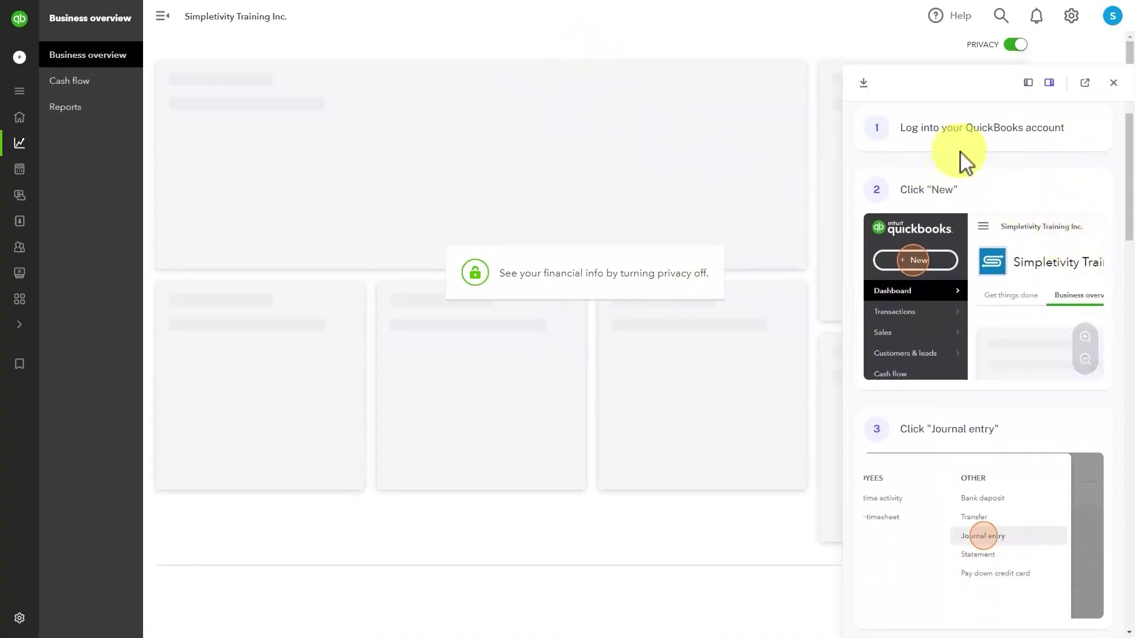
pyautogui.scroll(-1, 1028, 173)
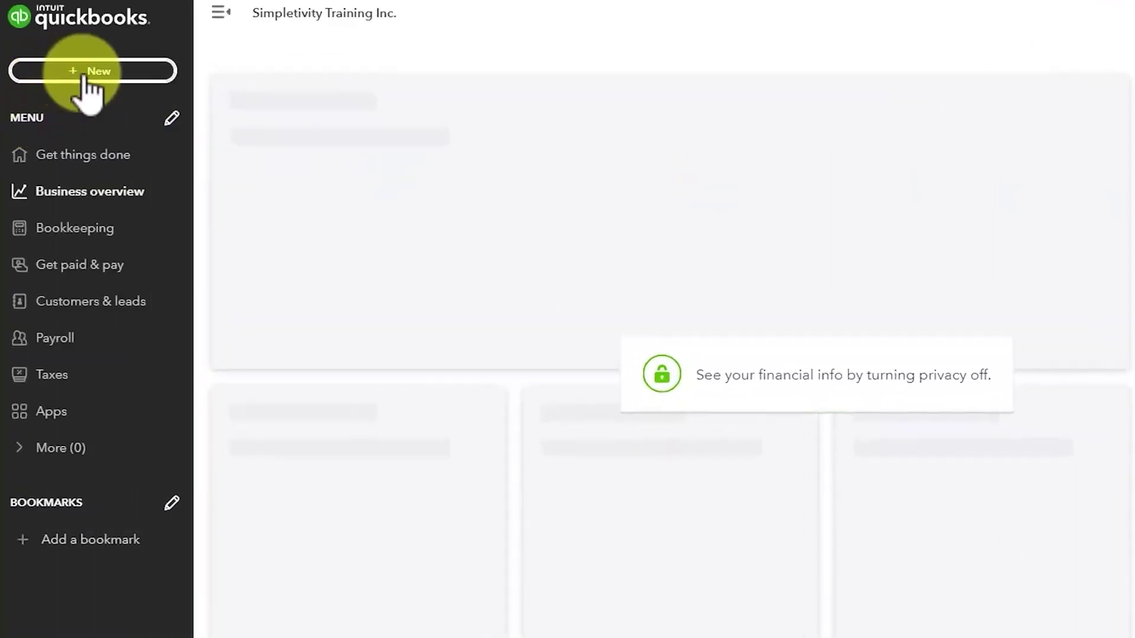
# Create journal entry 2028 from + New and set its currency to USD United States Dollar.
pyautogui.click(88, 71)
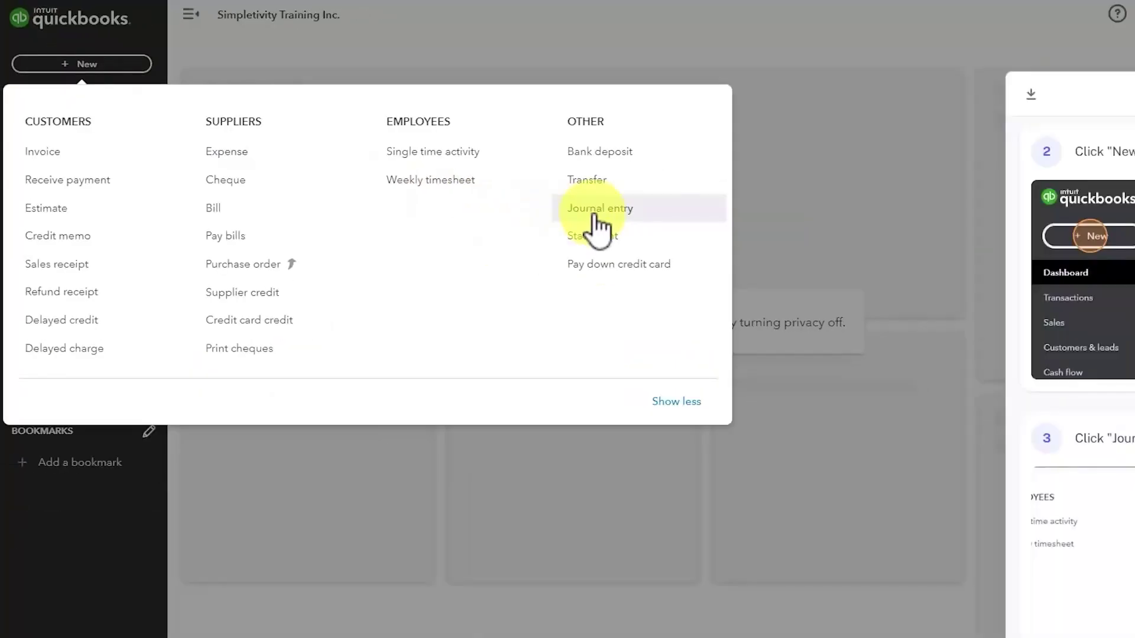
pyautogui.click(701, 240)
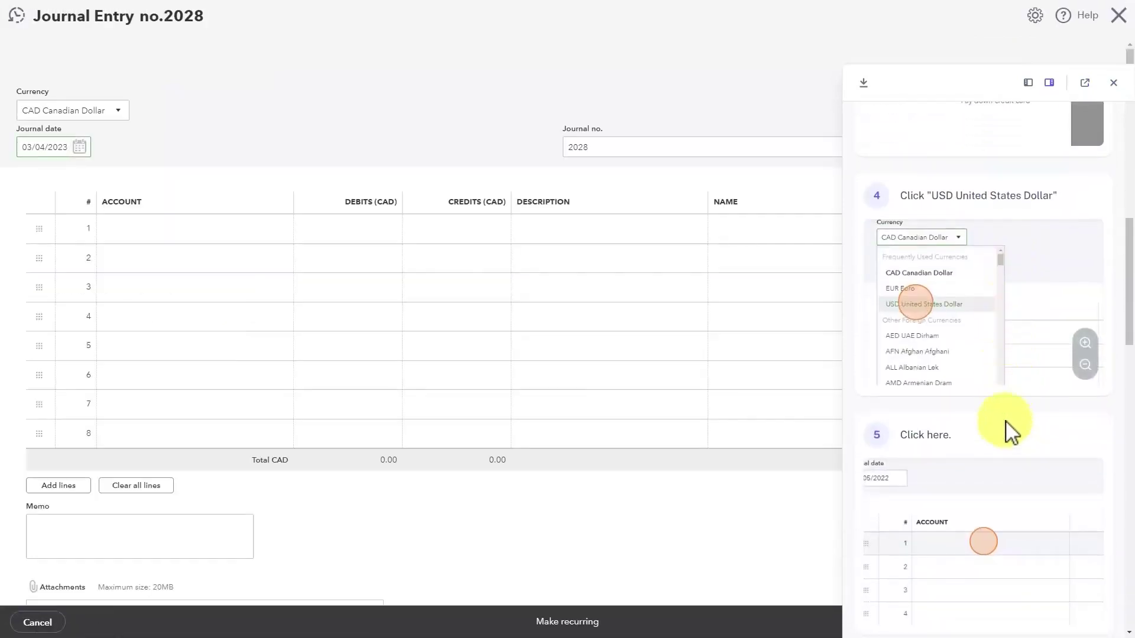
pyautogui.click(112, 111)
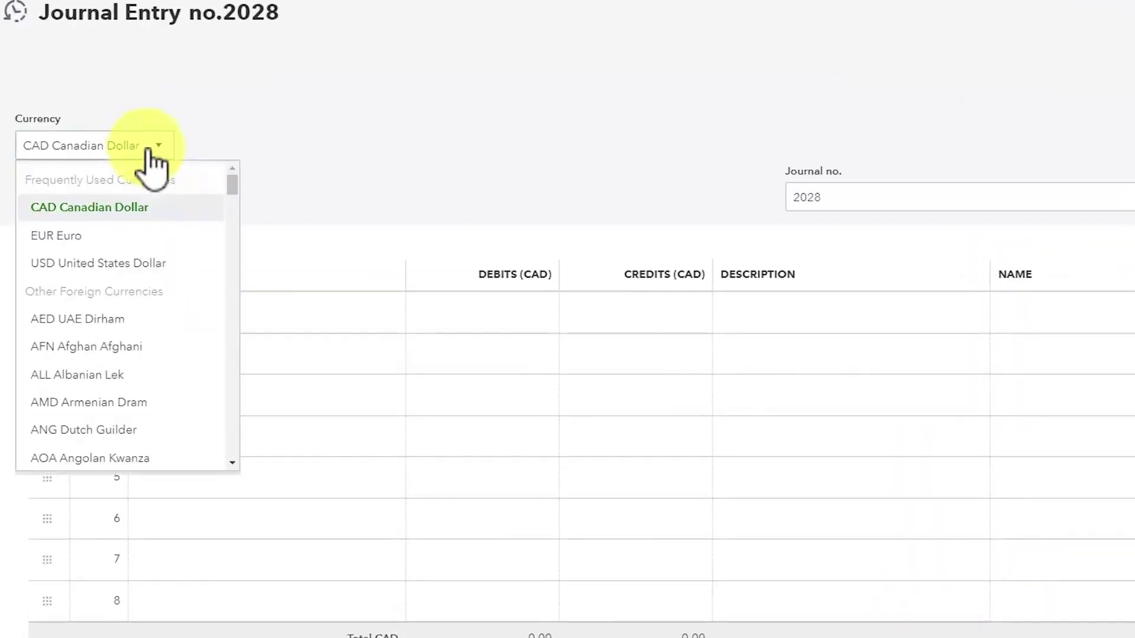
pyautogui.click(107, 263)
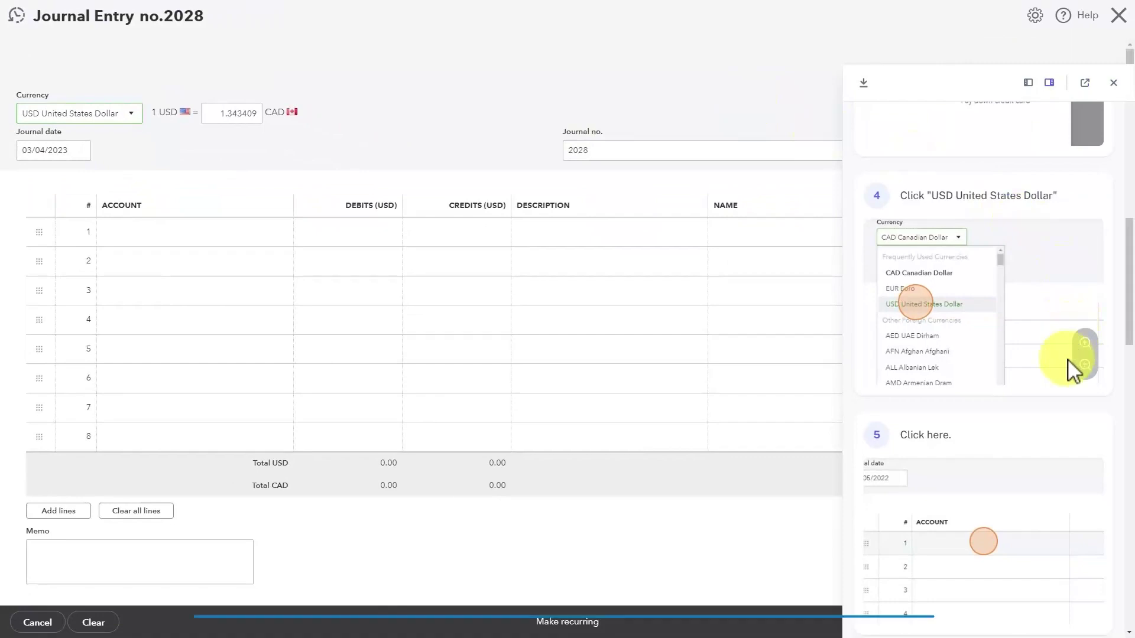
pyautogui.scroll(-2, 1067, 364)
pyautogui.scroll(-2, 1064, 371)
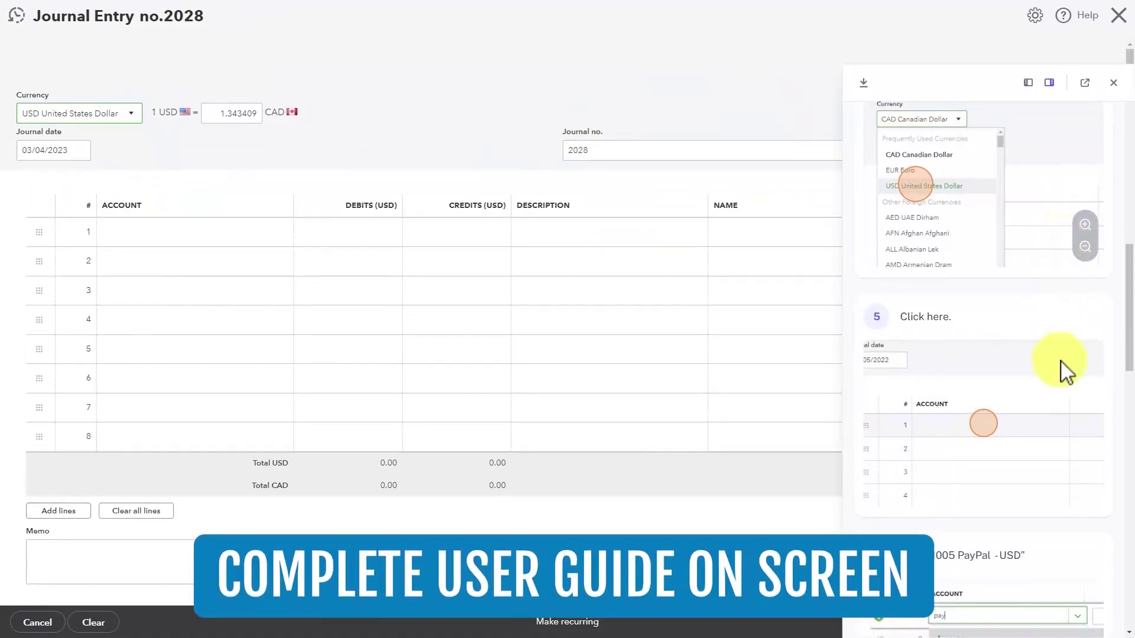
pyautogui.scroll(-1, 1064, 370)
pyautogui.scroll(3, 1039, 300)
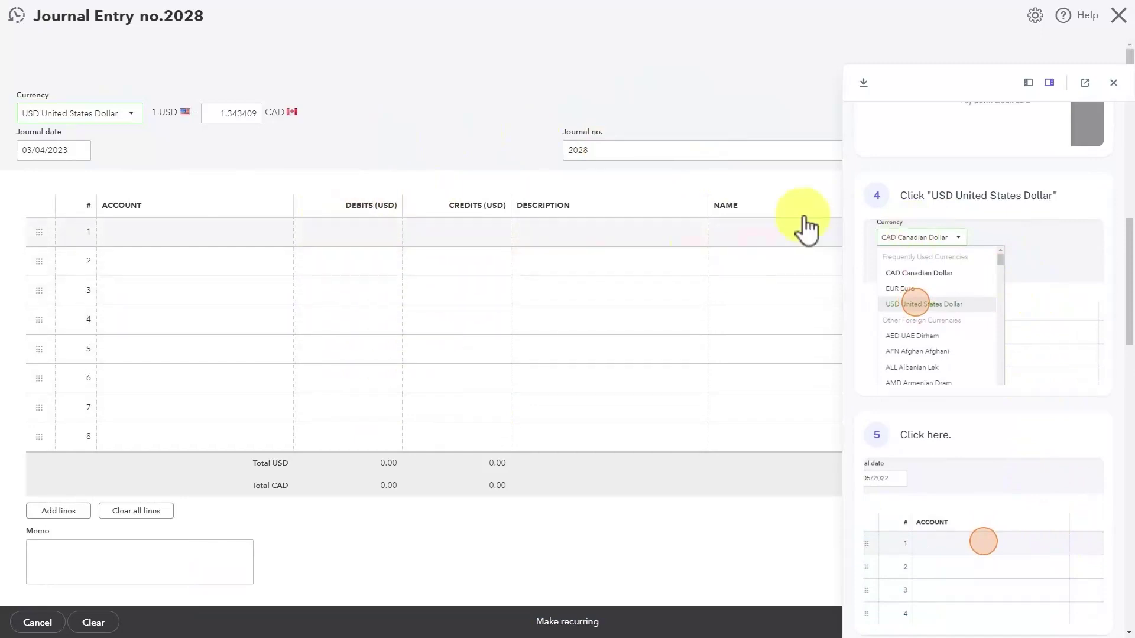
# Collapse and re-expand the Scribe guide panel, then dock it on the opposite side.
pyautogui.click(863, 84)
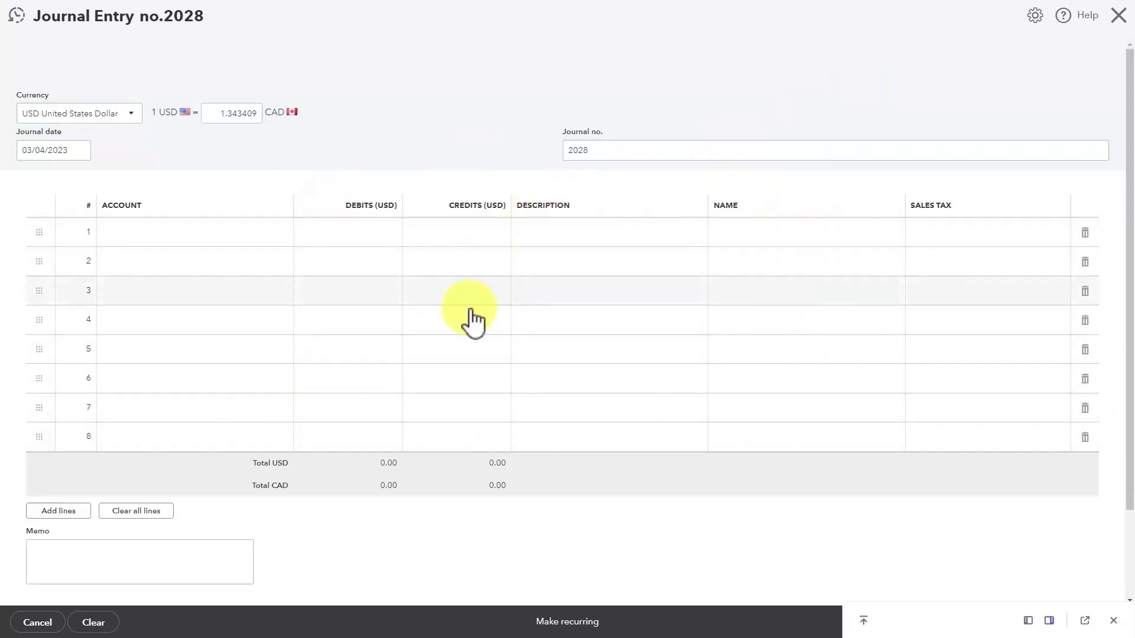
pyautogui.click(864, 621)
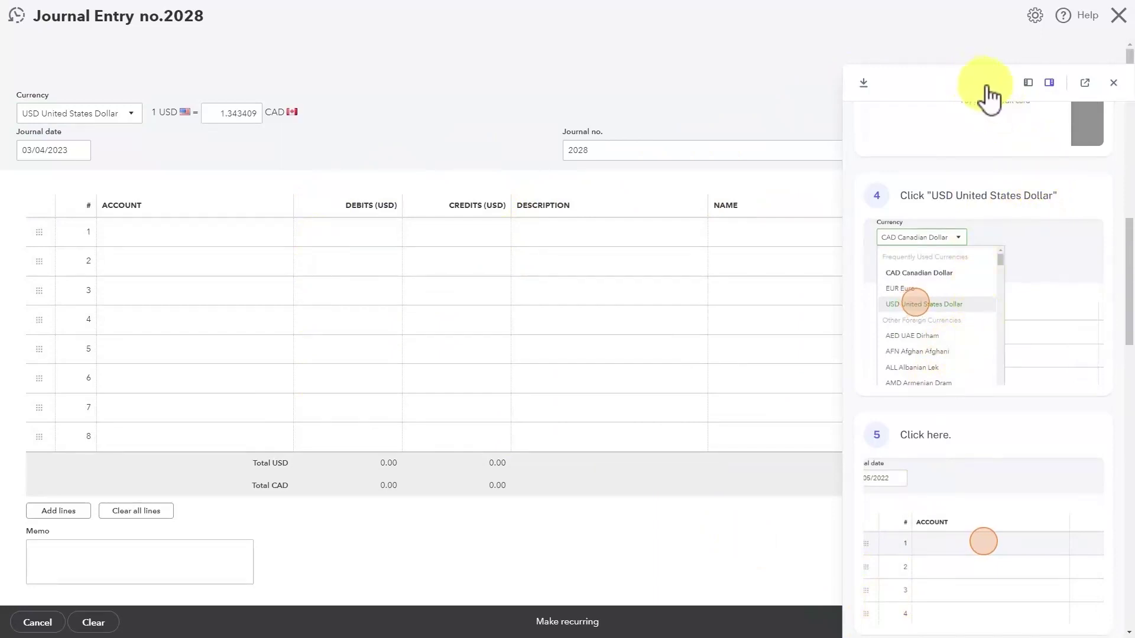
pyautogui.click(1028, 82)
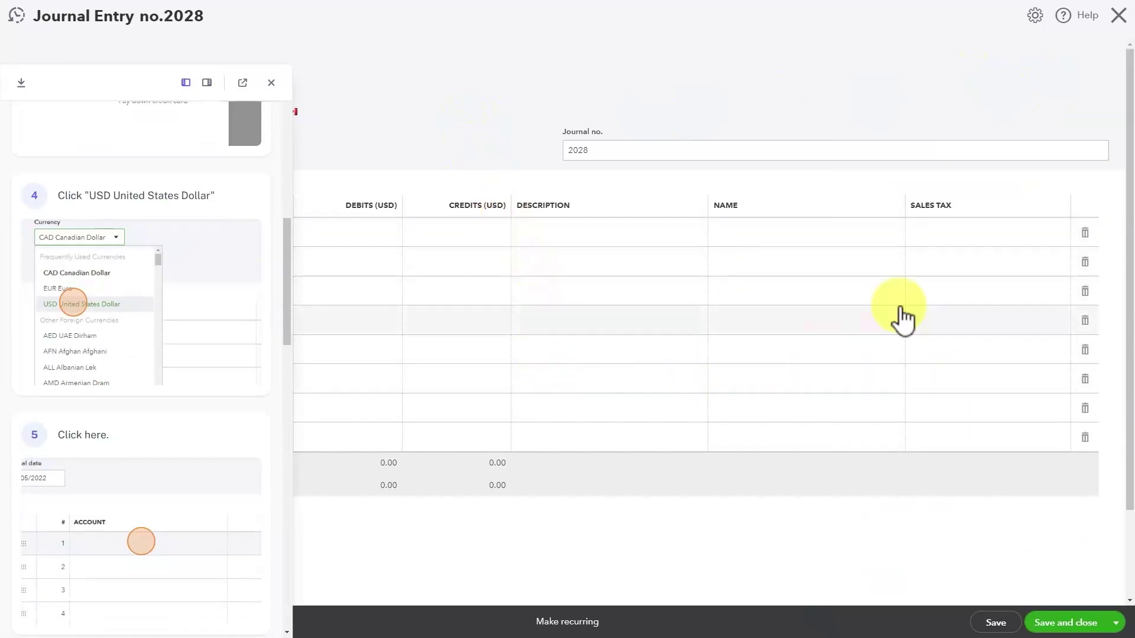
pyautogui.click(206, 84)
pyautogui.scroll(-5, 1021, 288)
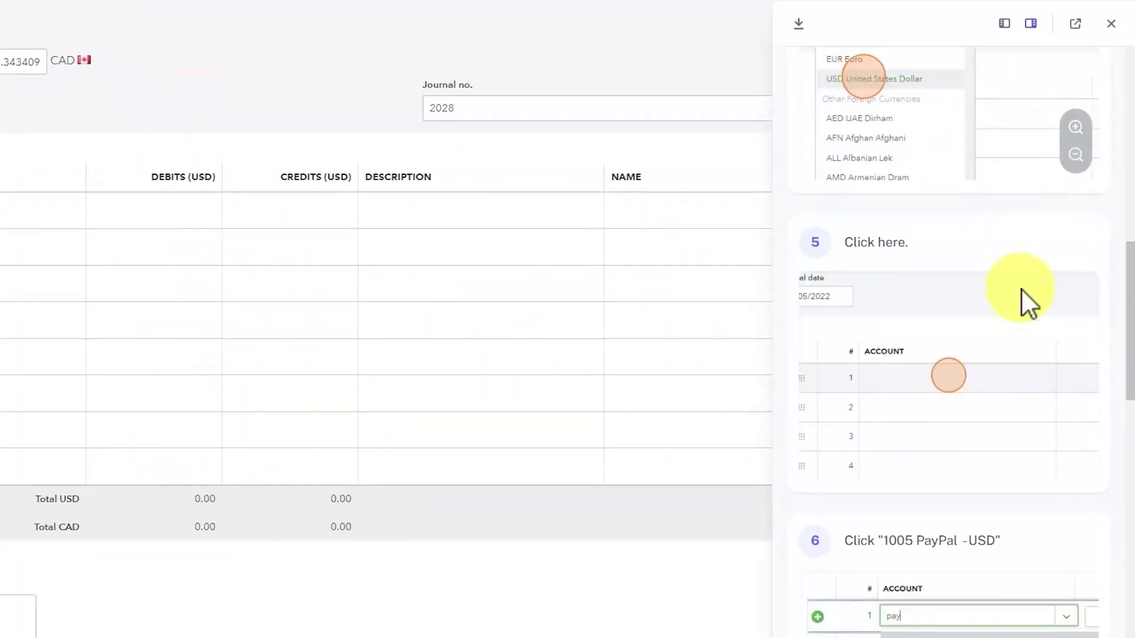
pyautogui.scroll(-3, 1021, 289)
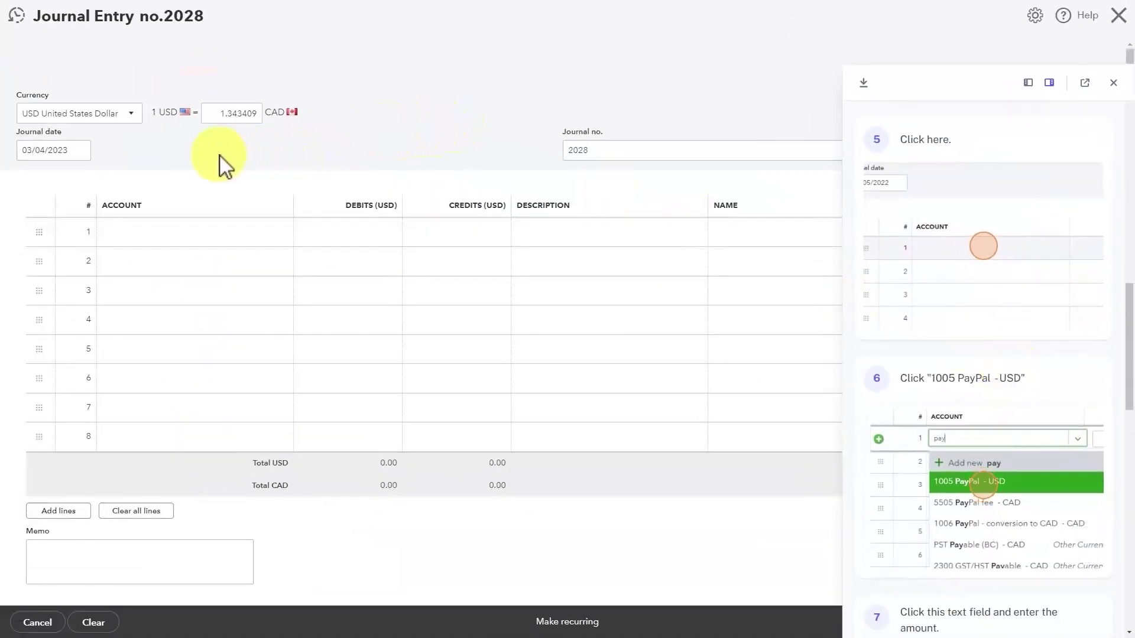
pyautogui.scroll(3, 964, 275)
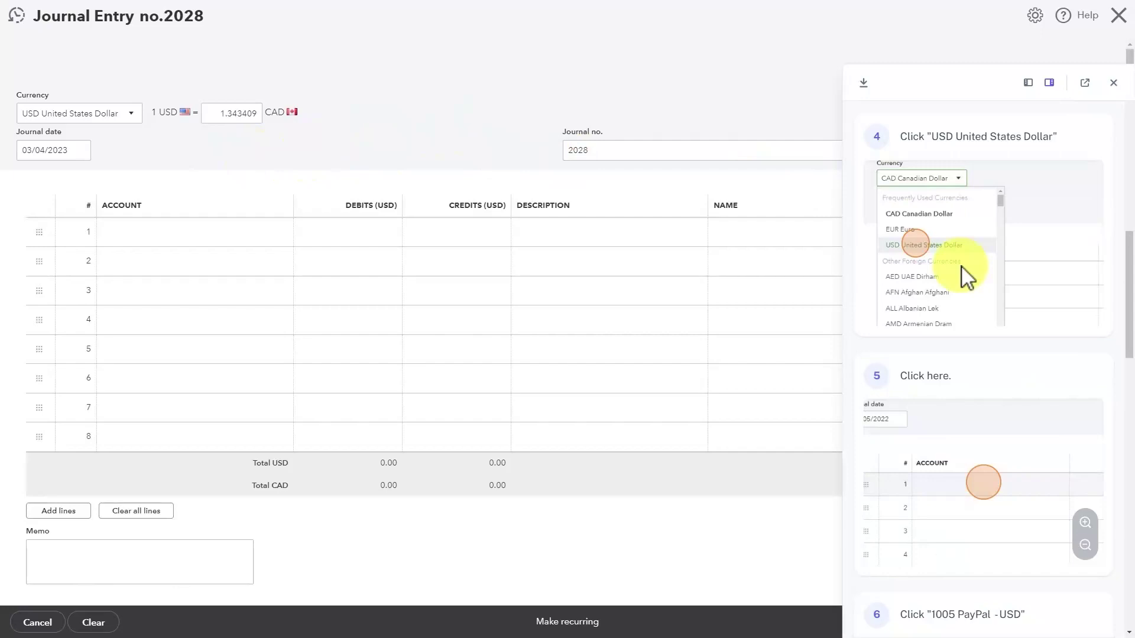
pyautogui.scroll(-3, 967, 277)
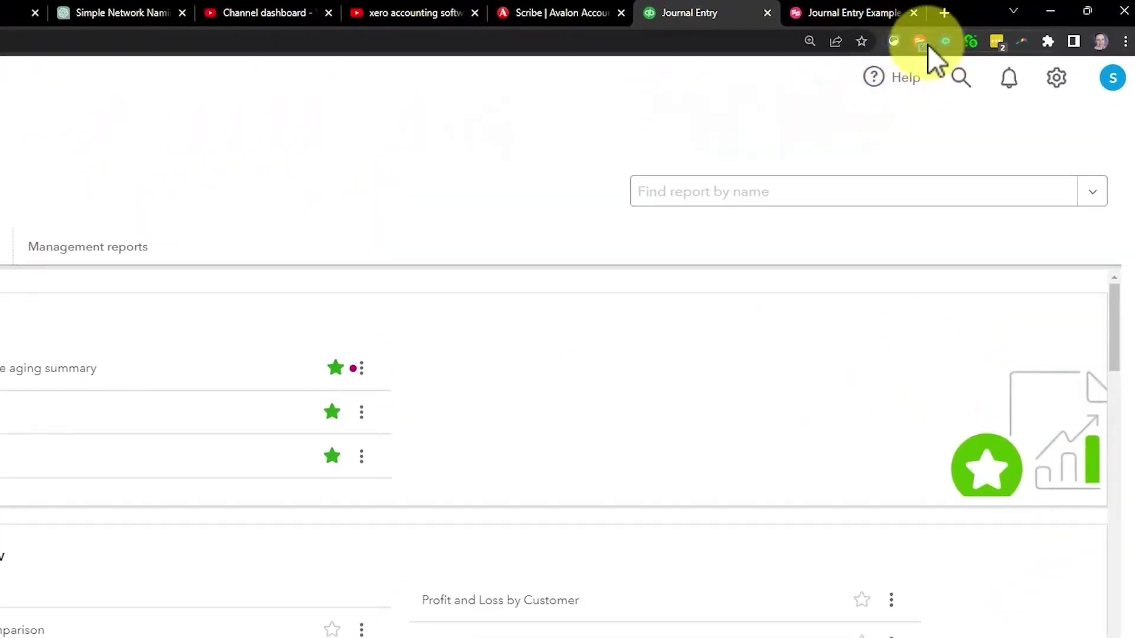
# Open the Scribe extension, browse Recommended Scribes and From the Gallery, then return home.
pyautogui.click(925, 43)
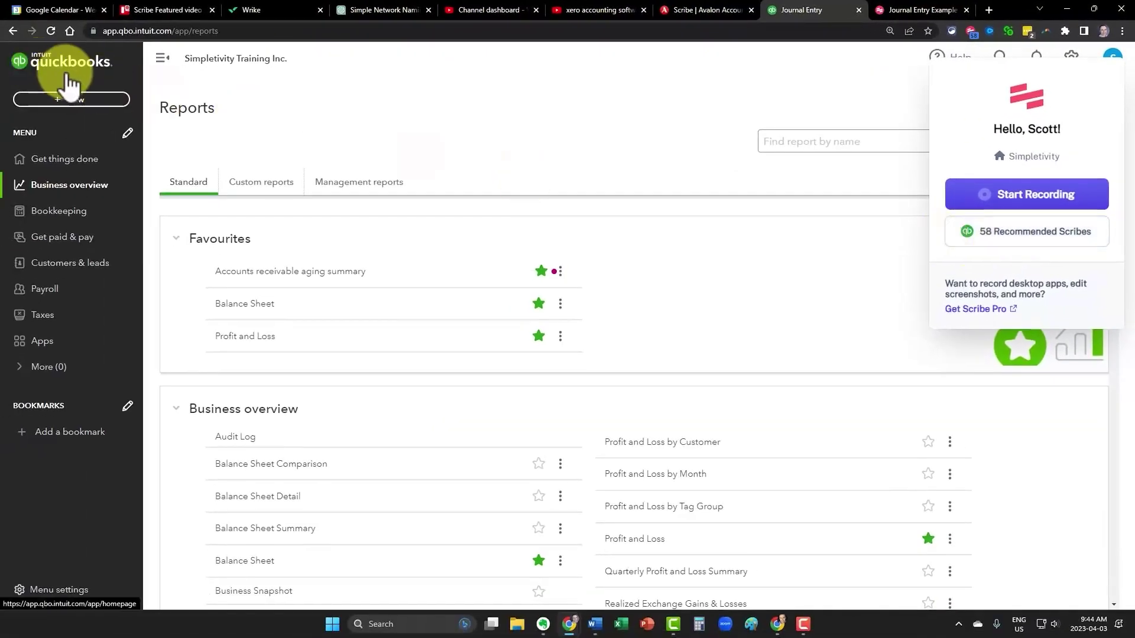
pyautogui.click(1018, 232)
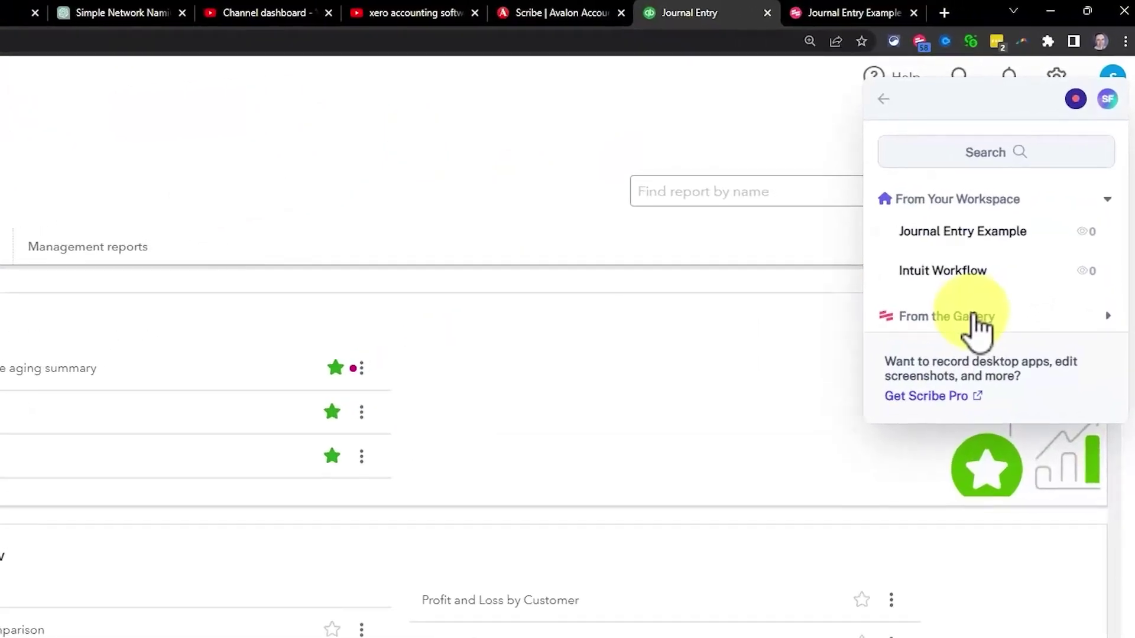
pyautogui.click(942, 320)
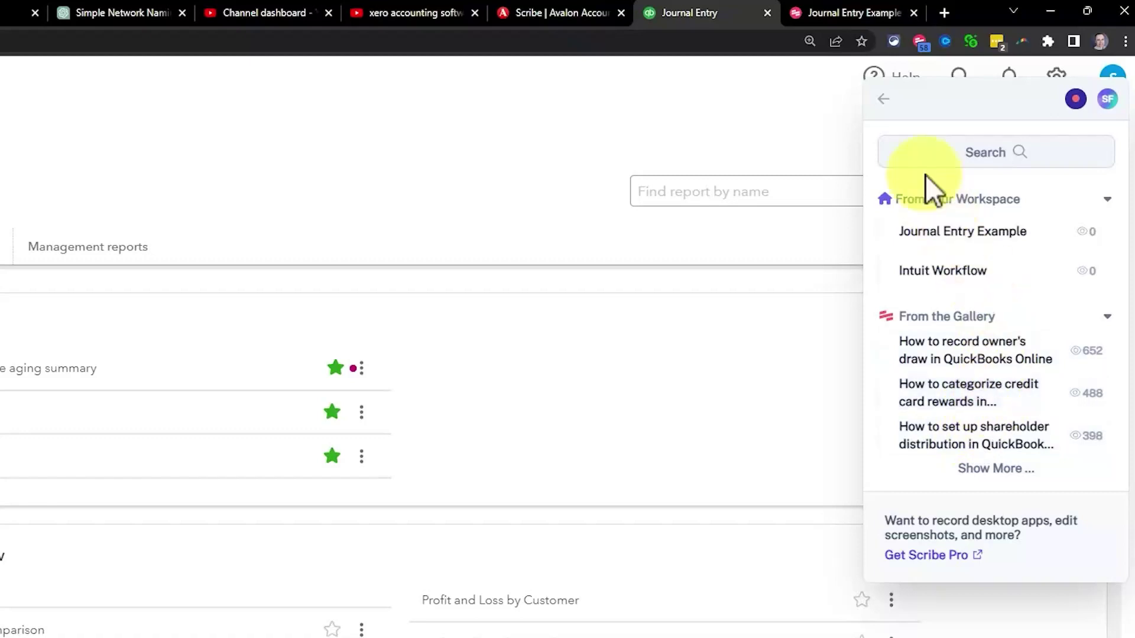
pyautogui.click(885, 100)
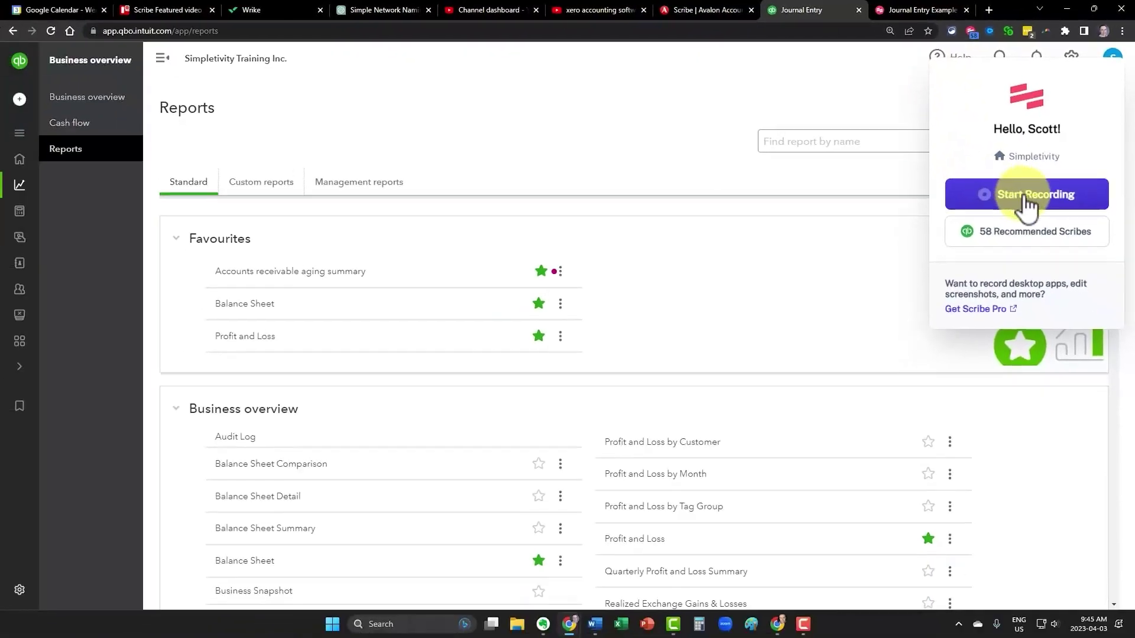
# Start a Scribe recording and create a new journal entry in USD United States Dollar.
pyautogui.click(1025, 206)
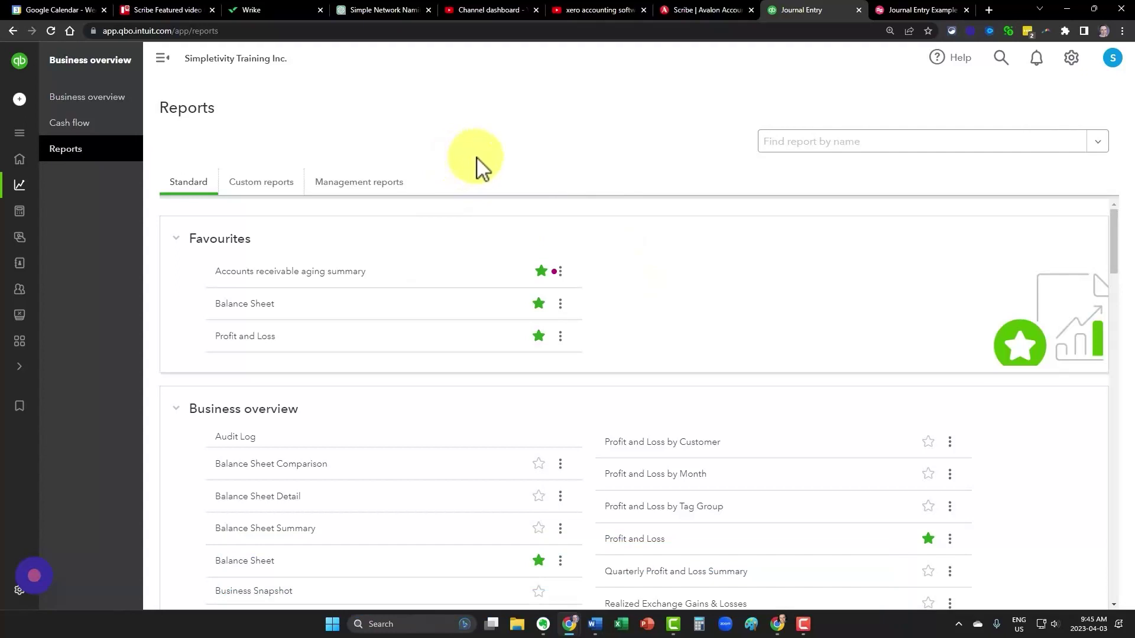
pyautogui.click(829, 149)
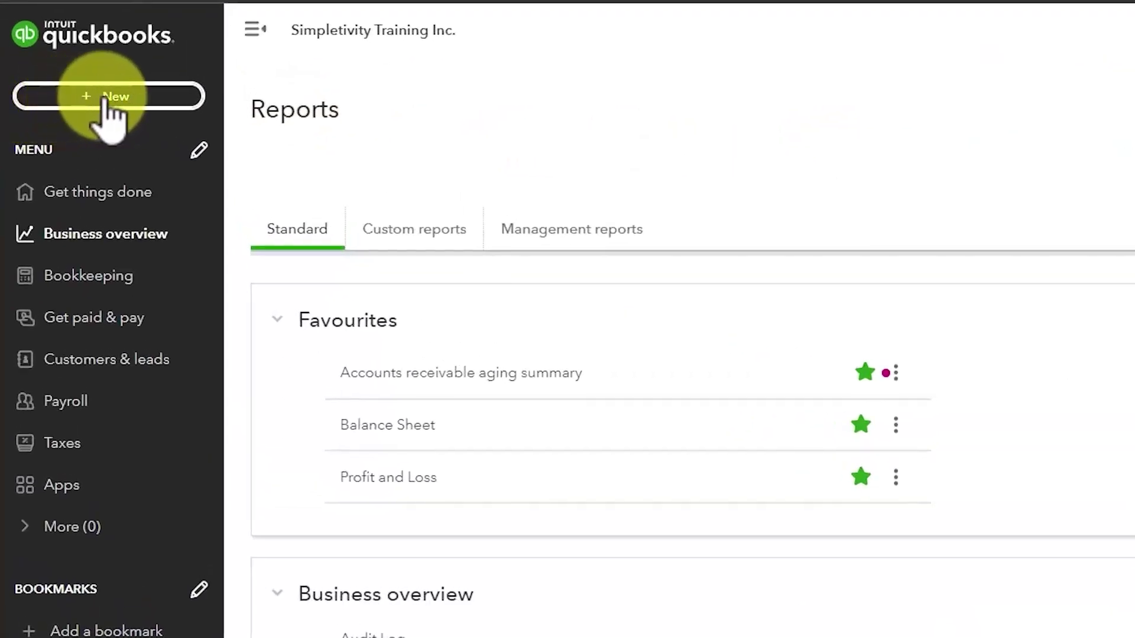
pyautogui.click(111, 98)
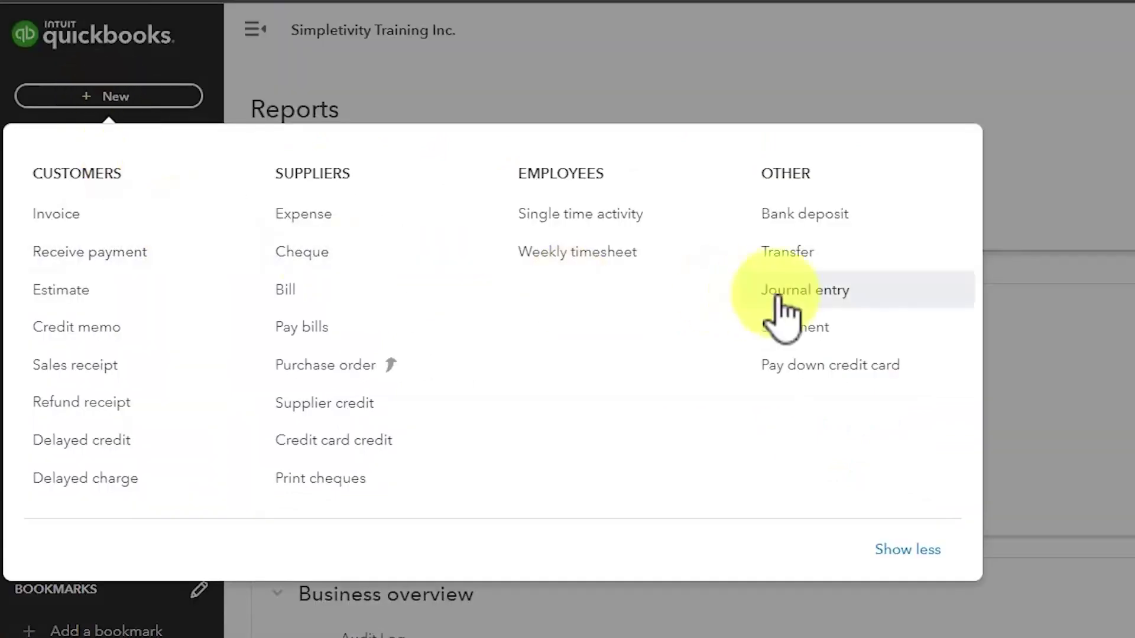
pyautogui.click(809, 307)
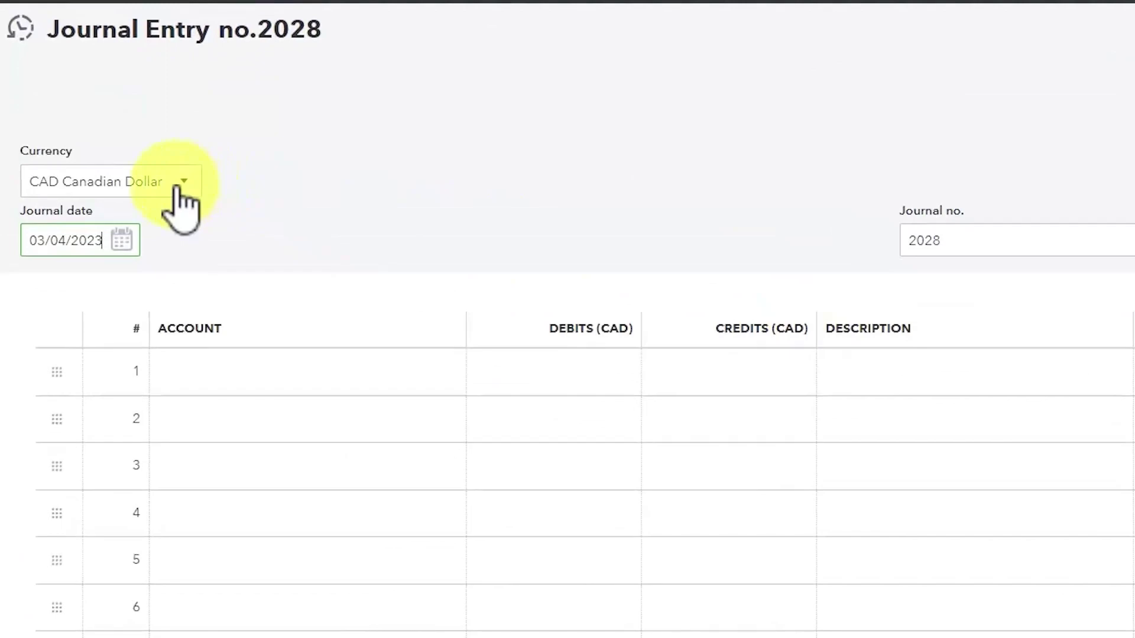
pyautogui.click(181, 188)
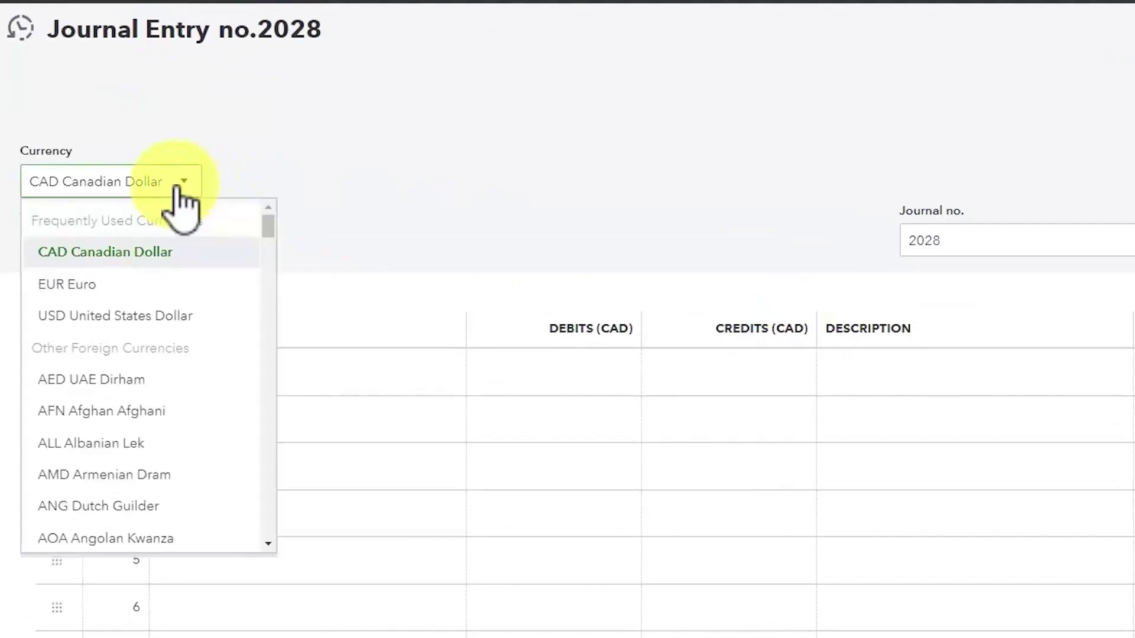
pyautogui.click(119, 314)
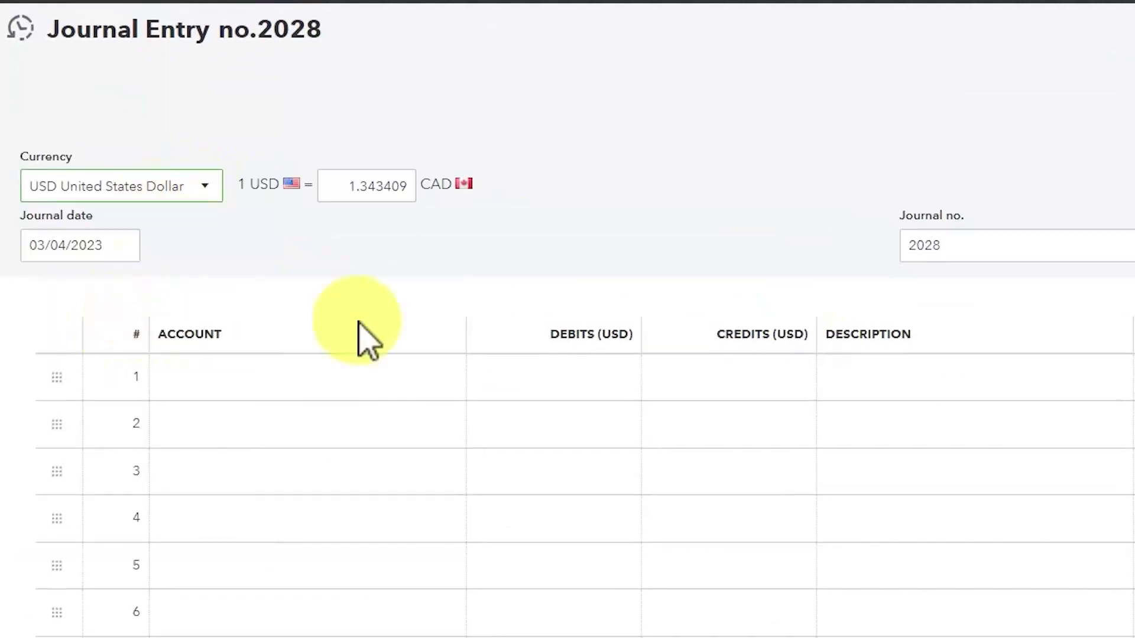
# Change the journal number to 2029 and set row 1's account to 5510 Wise fee.
pyautogui.click(976, 247)
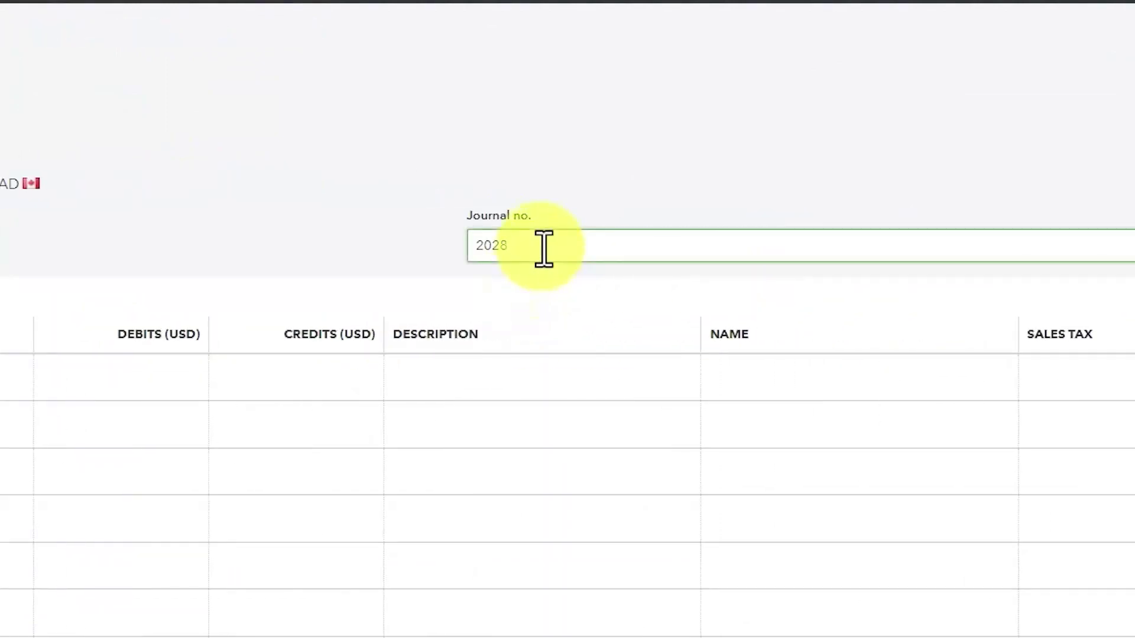
pyautogui.press('BackSpace')
pyautogui.write('9')
pyautogui.click(286, 248)
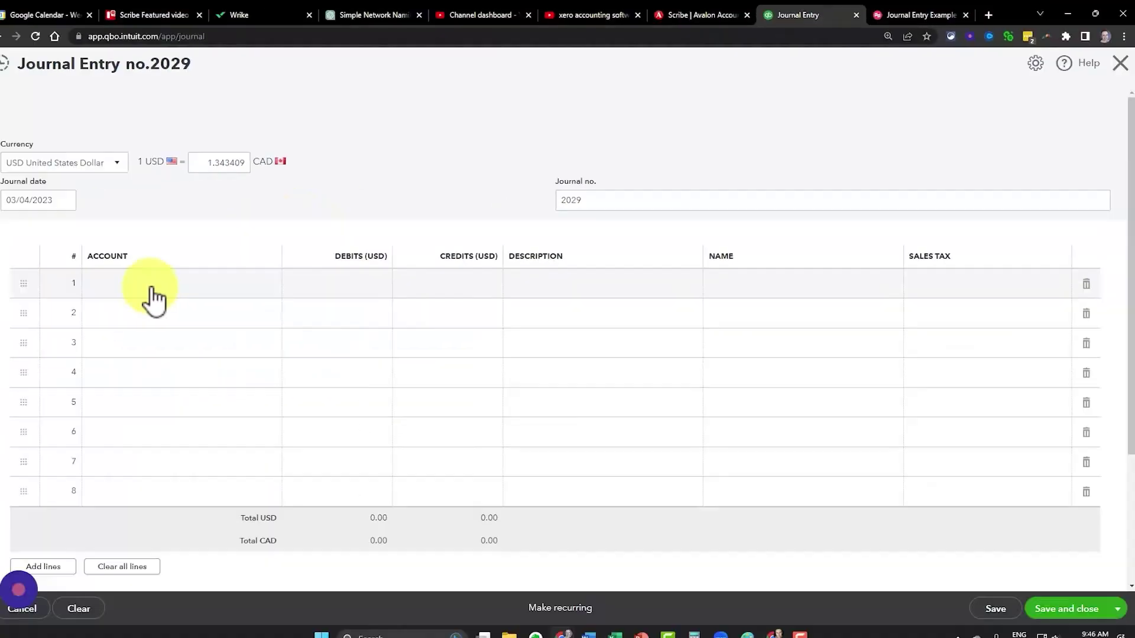
pyautogui.click(163, 287)
pyautogui.write('wiise')
pyautogui.press('BackSpace')
pyautogui.press('BackSpace')
pyautogui.press('BackSpace')
pyautogui.write('se')
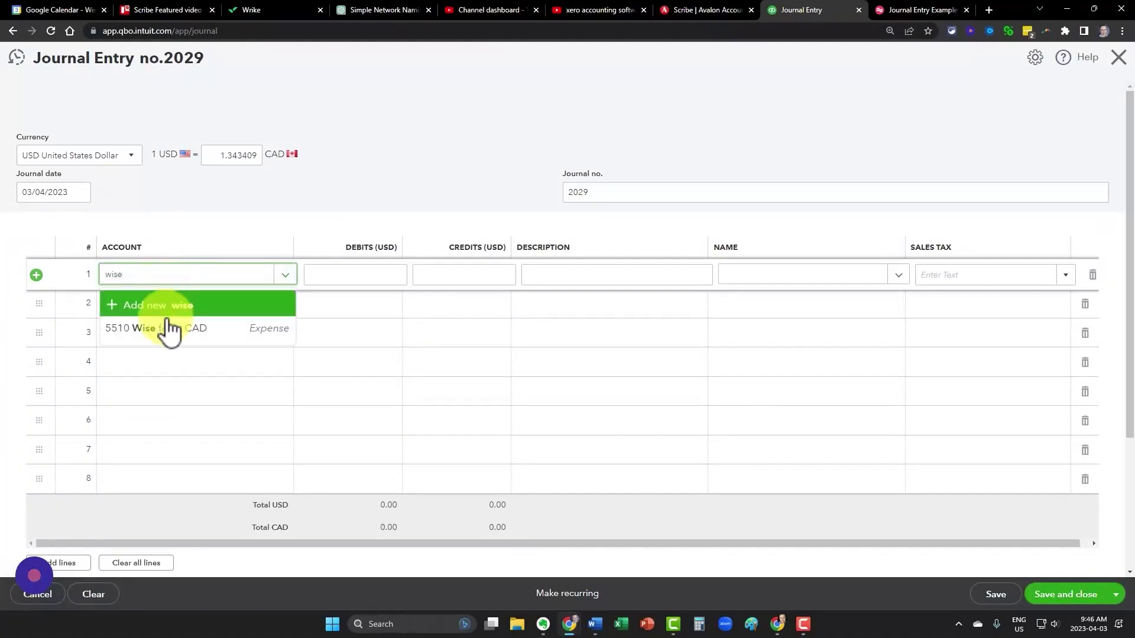
pyautogui.click(170, 328)
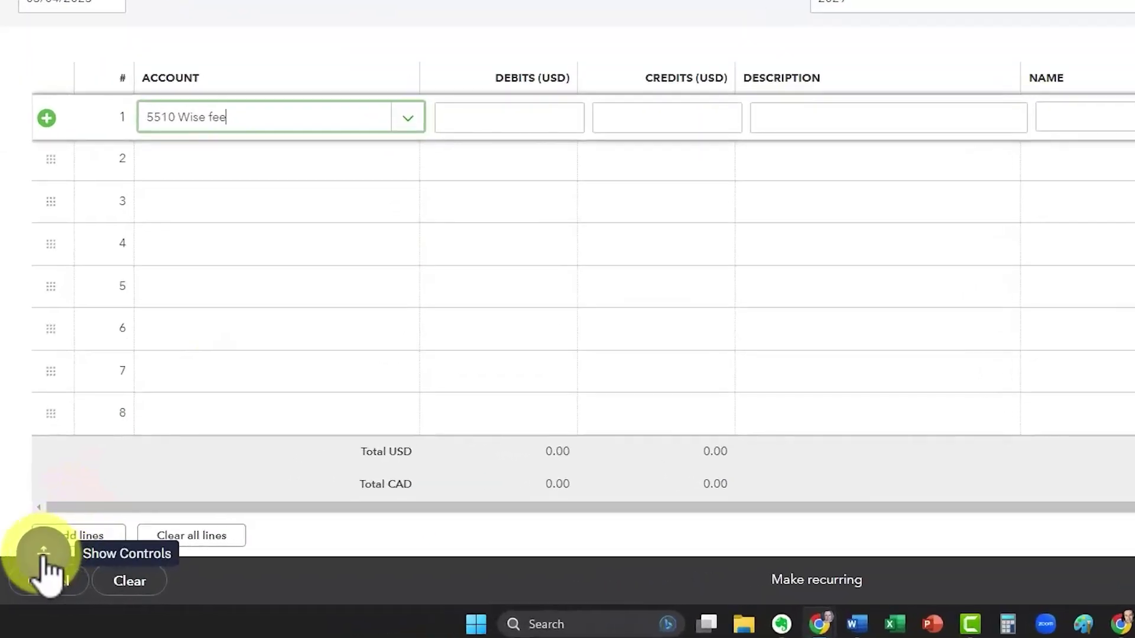
# Complete the recording from the recorder widget to generate the 10-step guide.
pyautogui.click(44, 556)
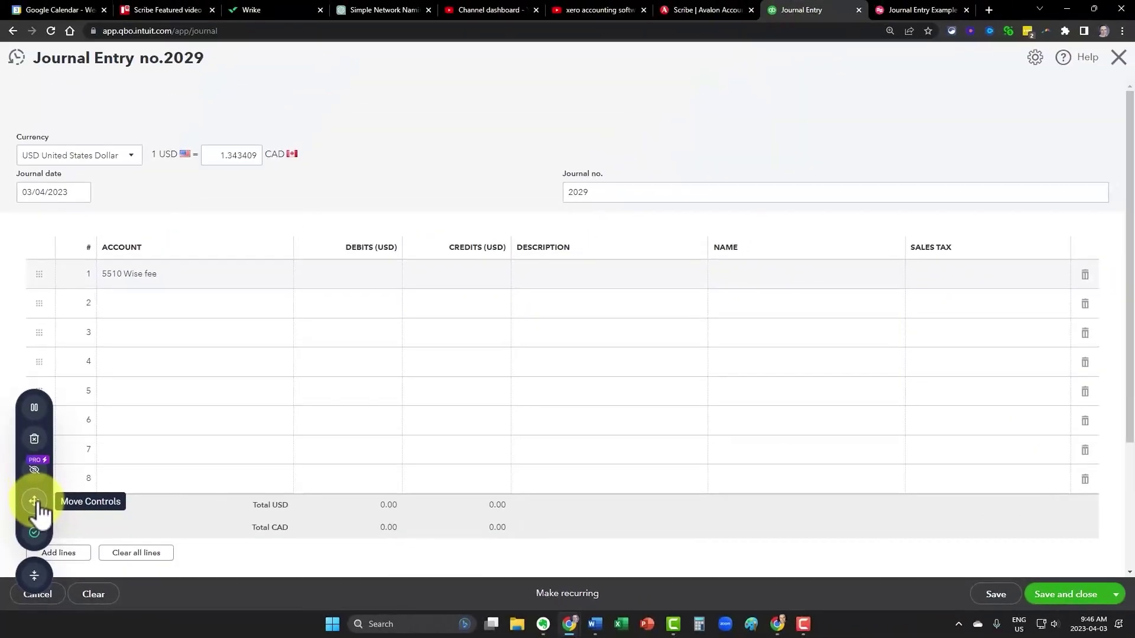
pyautogui.click(33, 535)
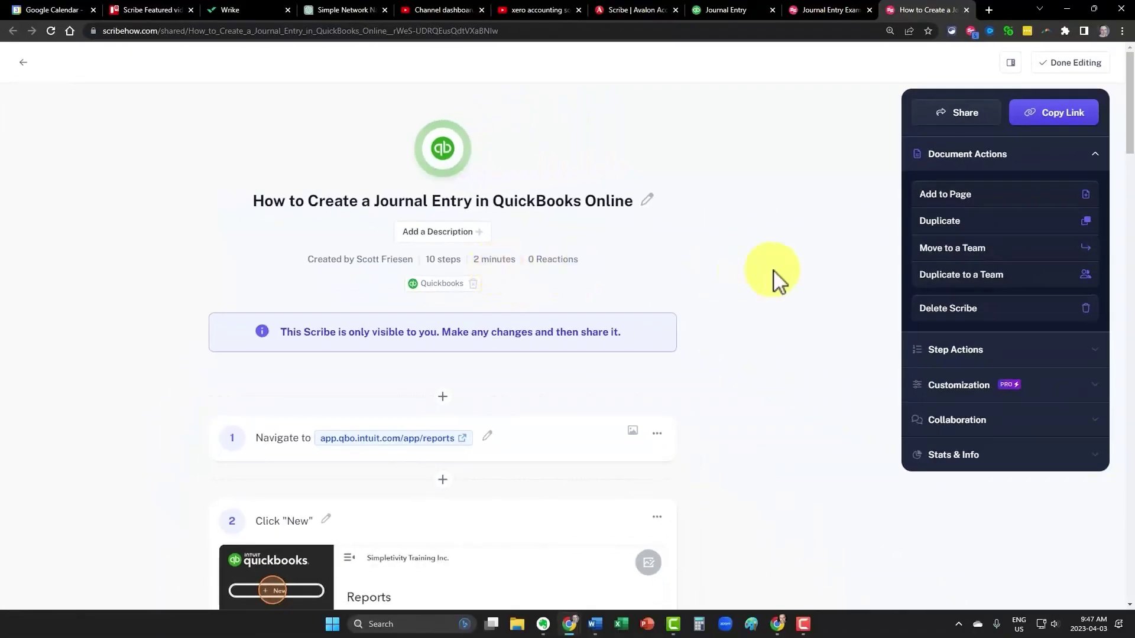
pyautogui.scroll(-2, 772, 275)
pyautogui.scroll(-1, 773, 275)
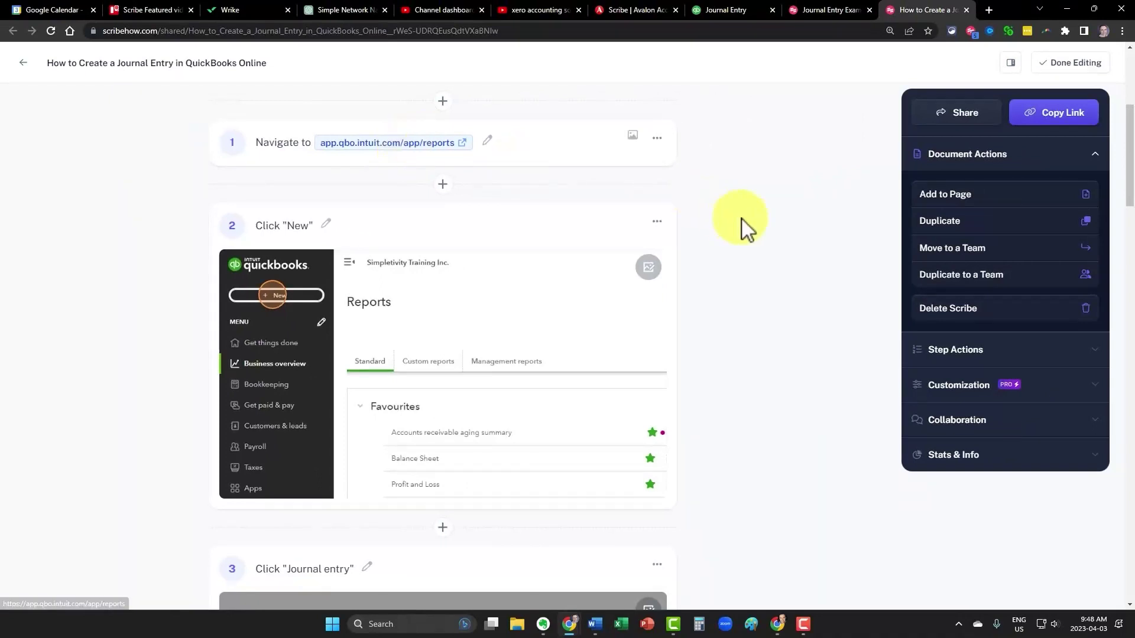
pyautogui.scroll(-1, 742, 228)
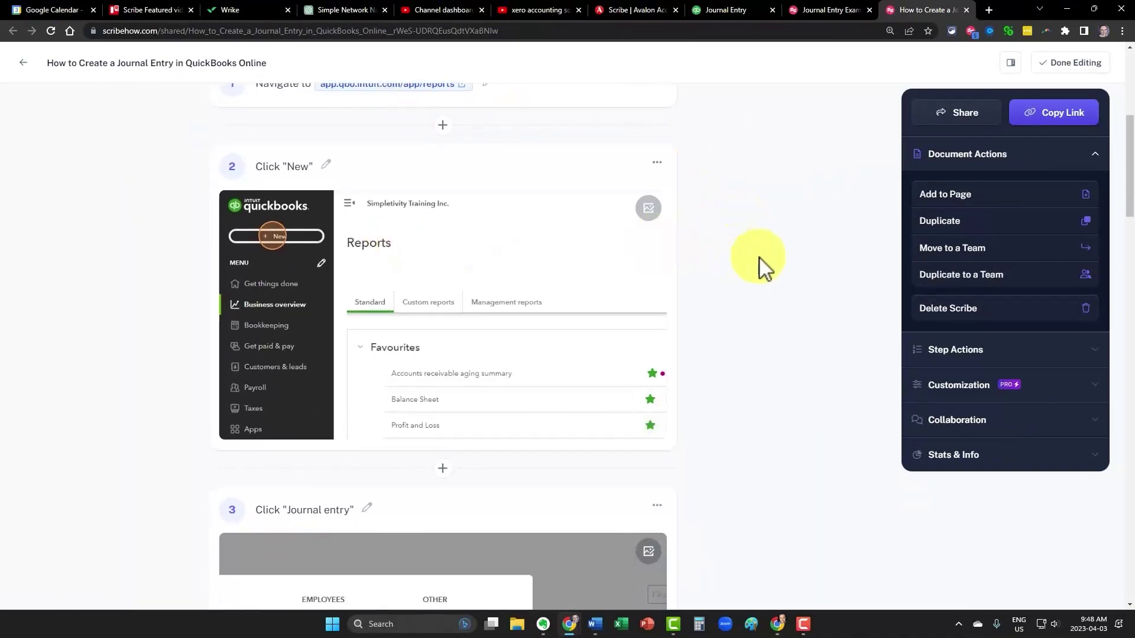
pyautogui.scroll(-4, 760, 266)
pyautogui.scroll(-2, 786, 294)
pyautogui.scroll(-1, 787, 294)
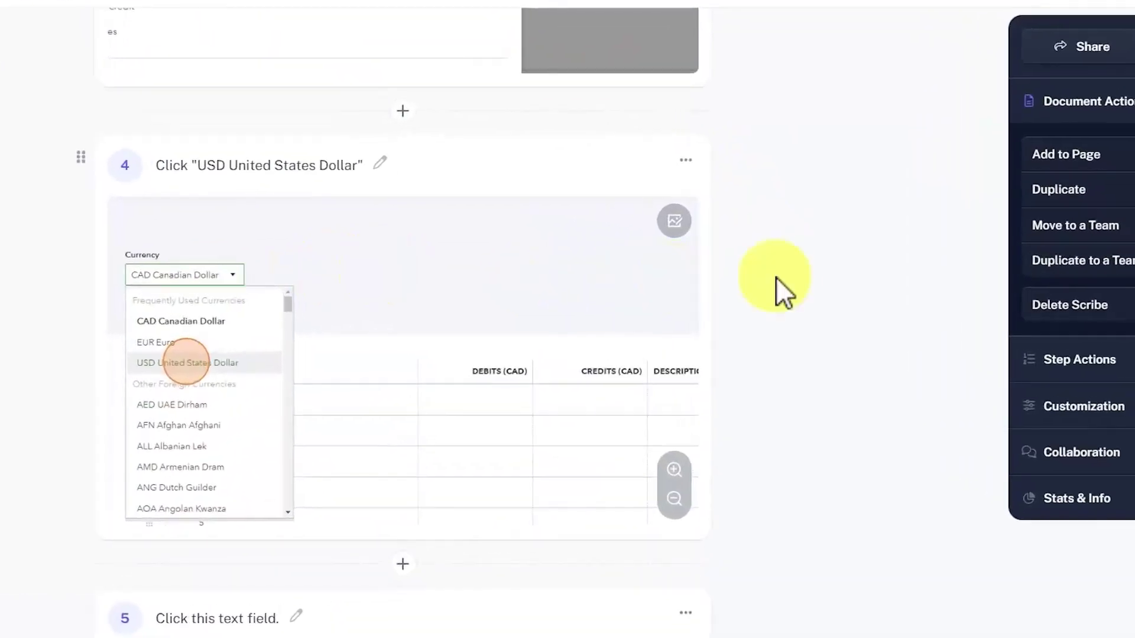
pyautogui.scroll(-3, 836, 278)
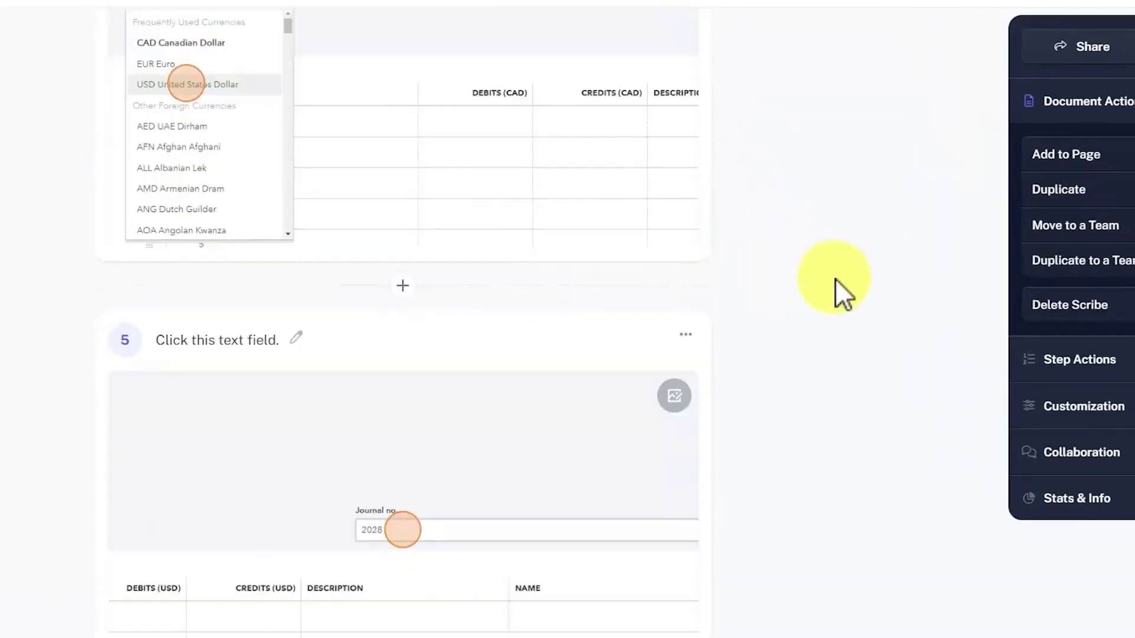
pyautogui.scroll(-2, 835, 279)
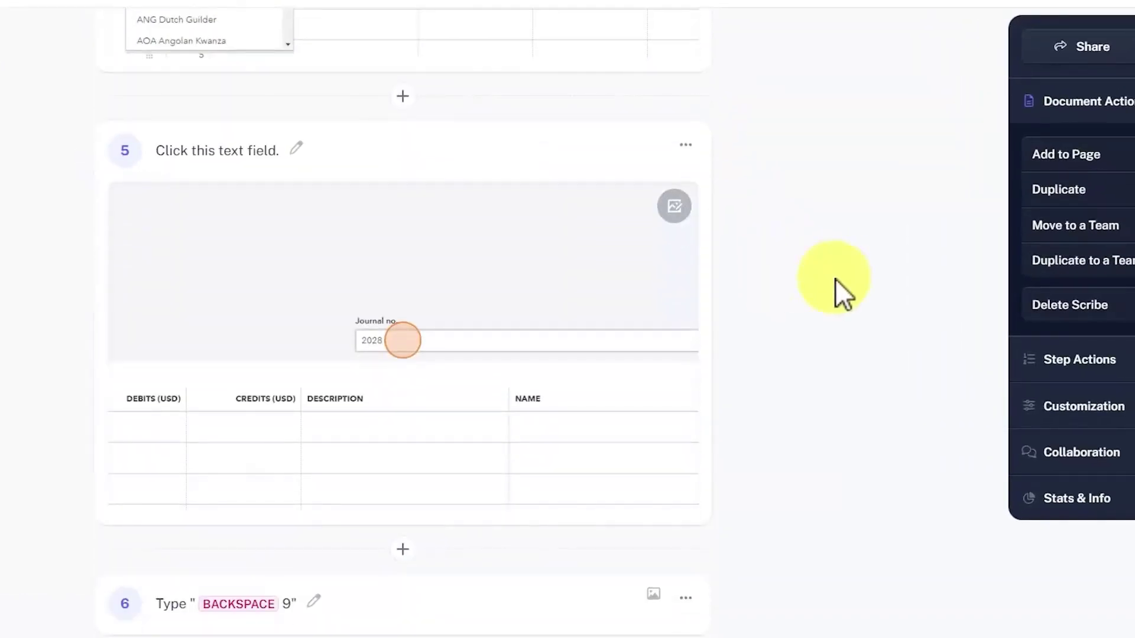
pyautogui.scroll(-1, 835, 278)
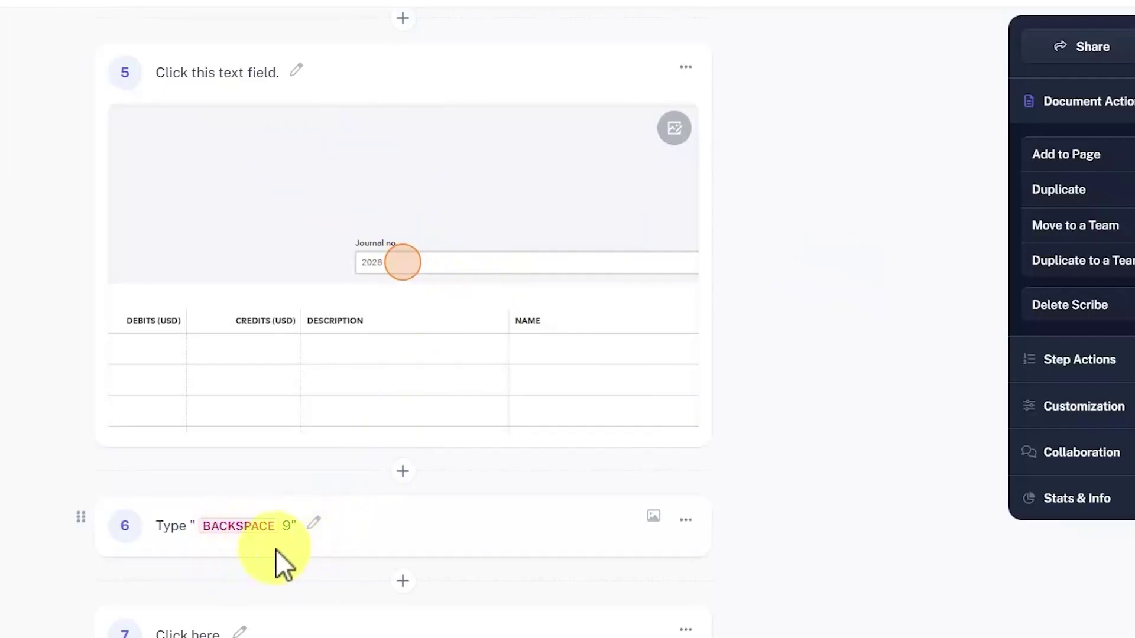
# Delete step 6, the backspace-typing step, and confirm the removal.
pyautogui.click(686, 520)
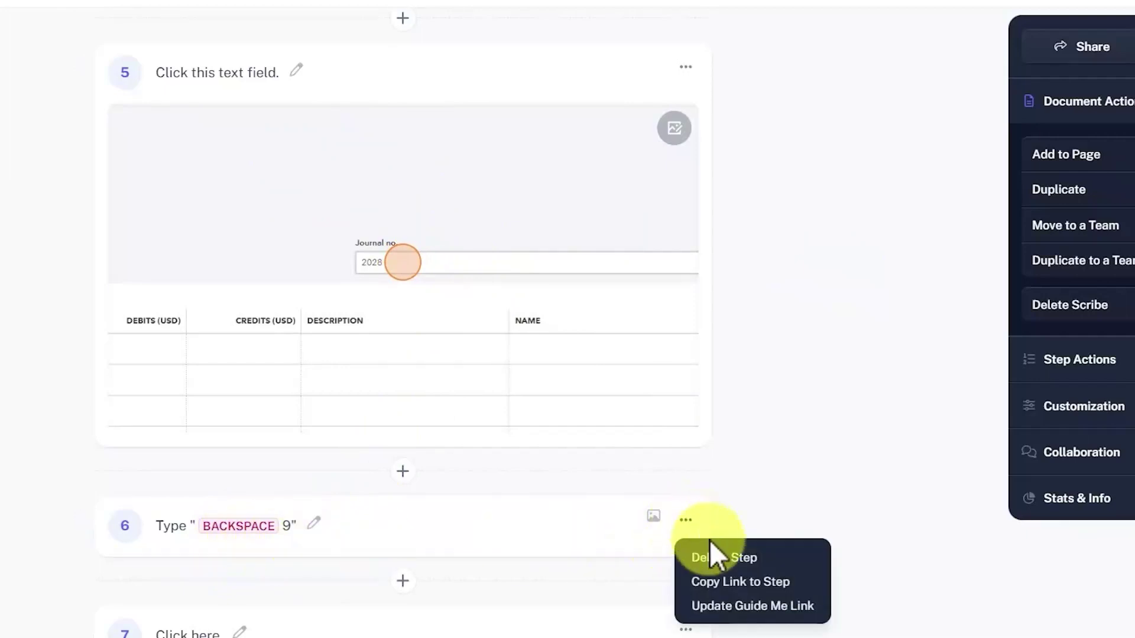
pyautogui.click(719, 557)
pyautogui.click(681, 528)
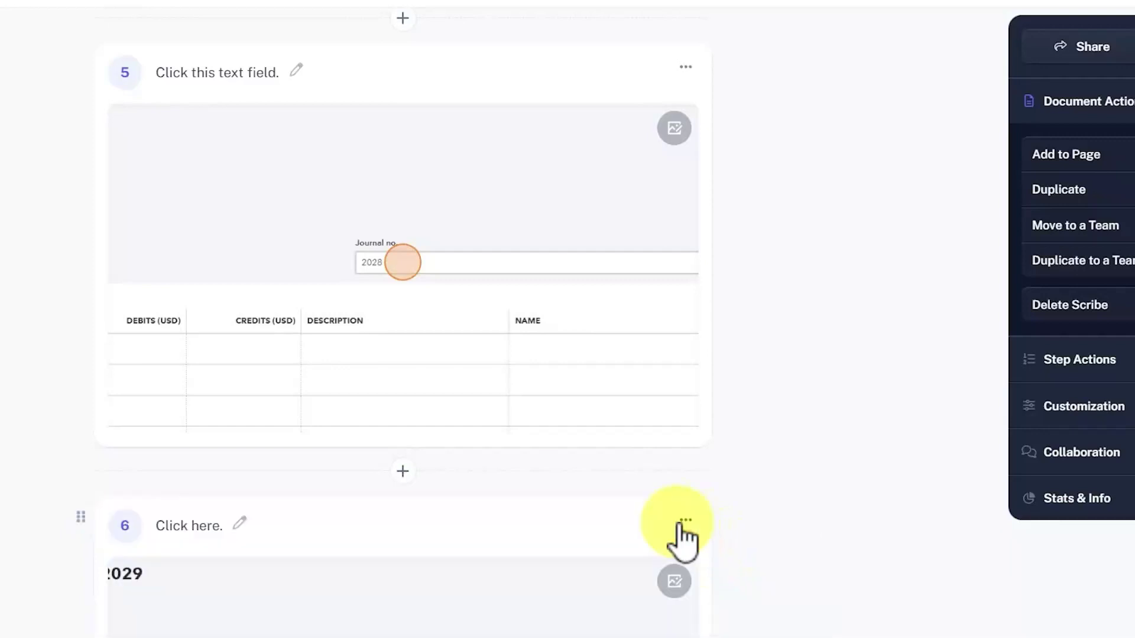
# Reword step 5 so it also says to enter a unique number.
pyautogui.click(293, 72)
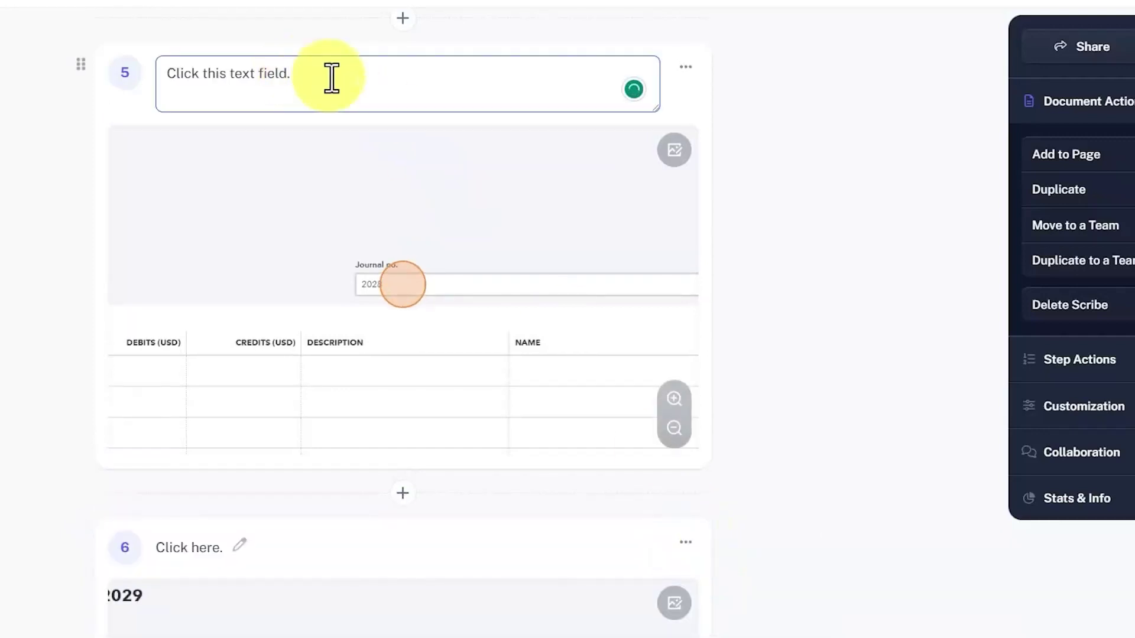
pyautogui.press('BackSpace')
pyautogui.write('and enter a unique number.')
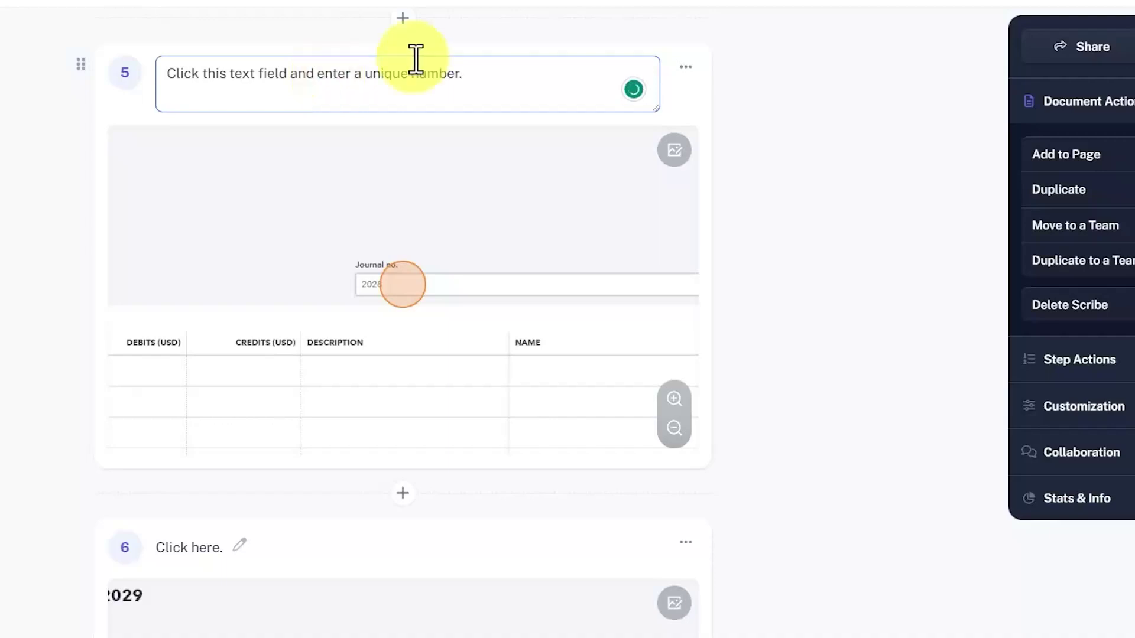
pyautogui.click(907, 223)
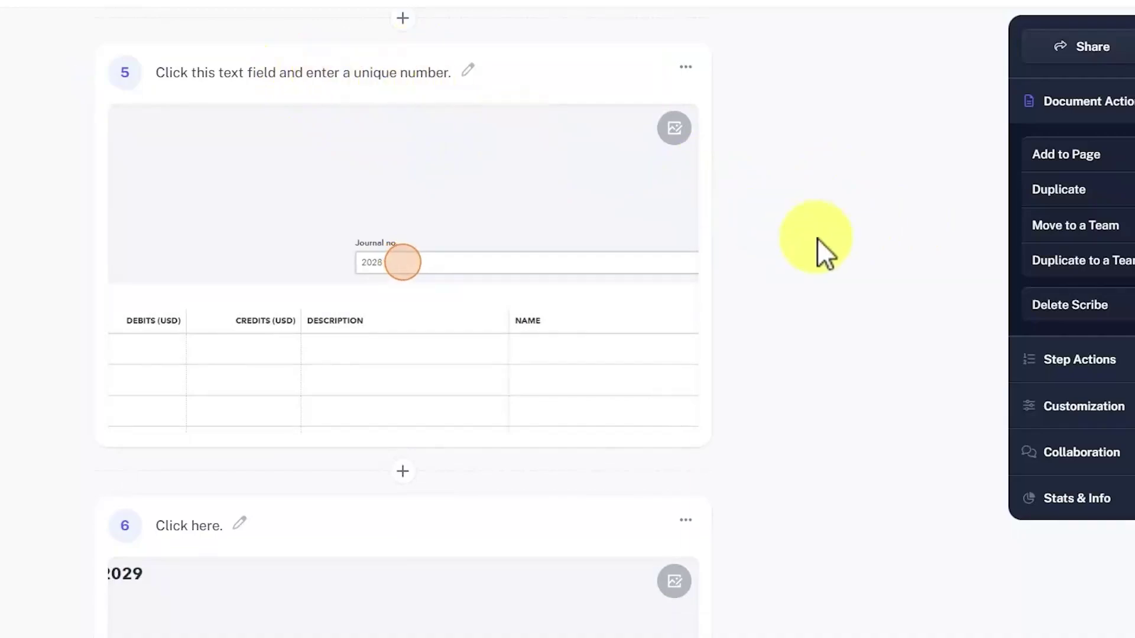
pyautogui.scroll(2, 816, 238)
pyautogui.scroll(3, 816, 238)
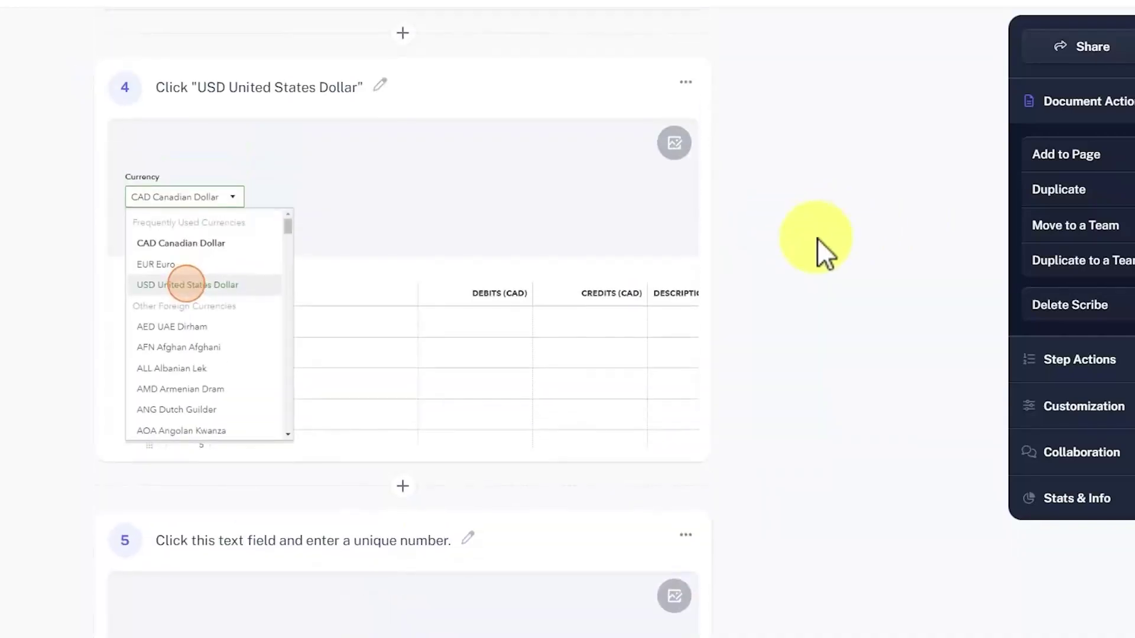
pyautogui.scroll(3, 766, 265)
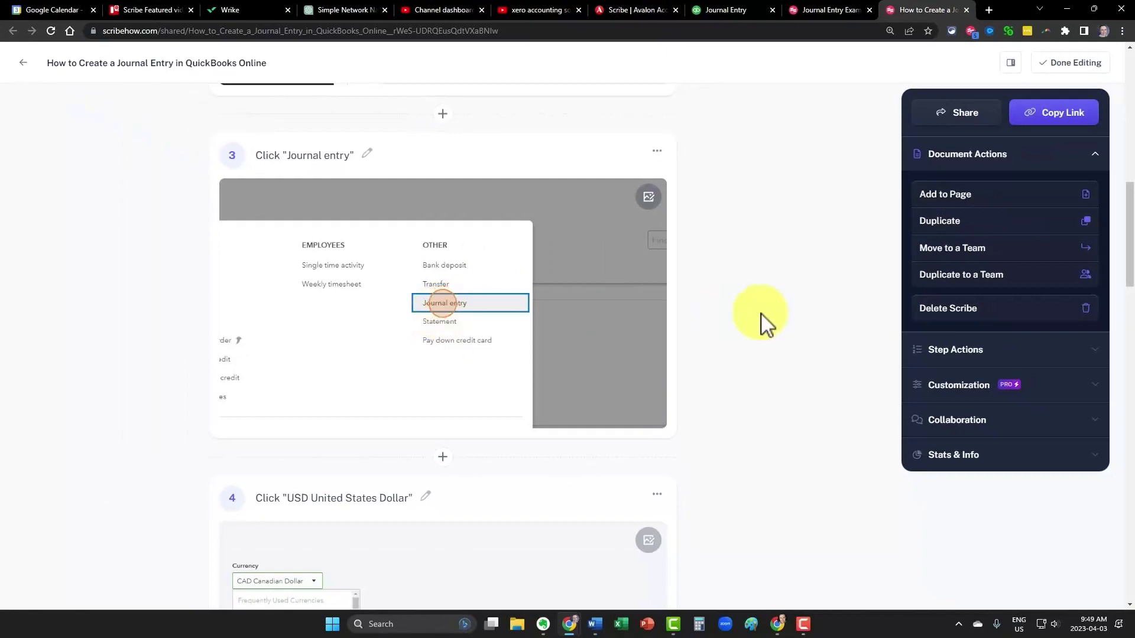
pyautogui.scroll(10, 761, 320)
pyautogui.scroll(2, 761, 319)
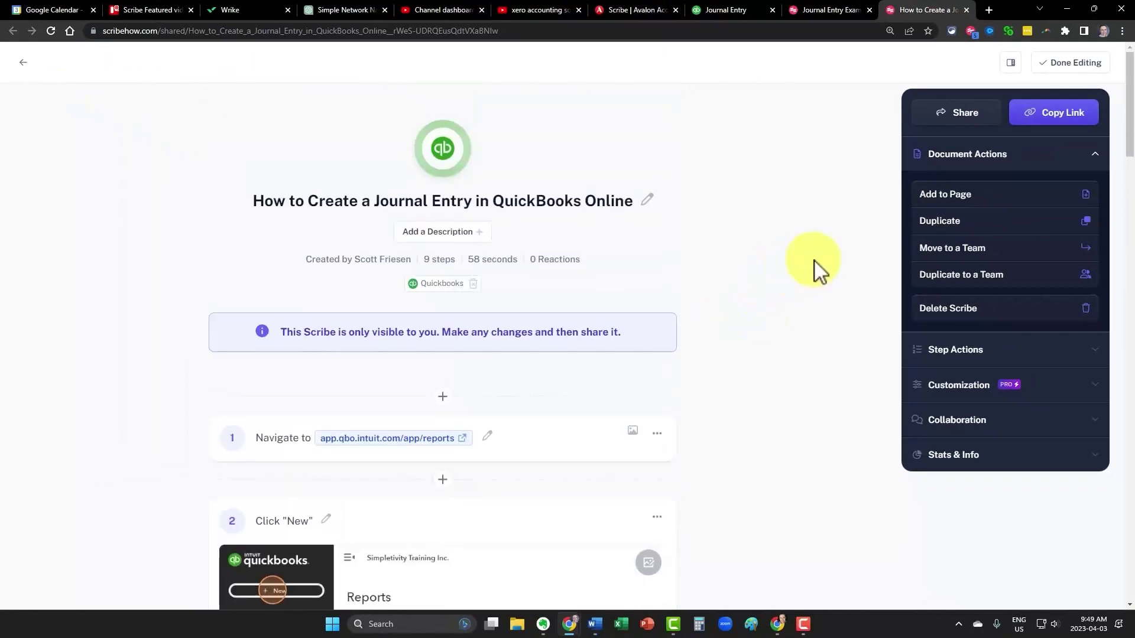
# Copy the journal entry guide's share link and choose Done Editing.
pyautogui.click(1061, 117)
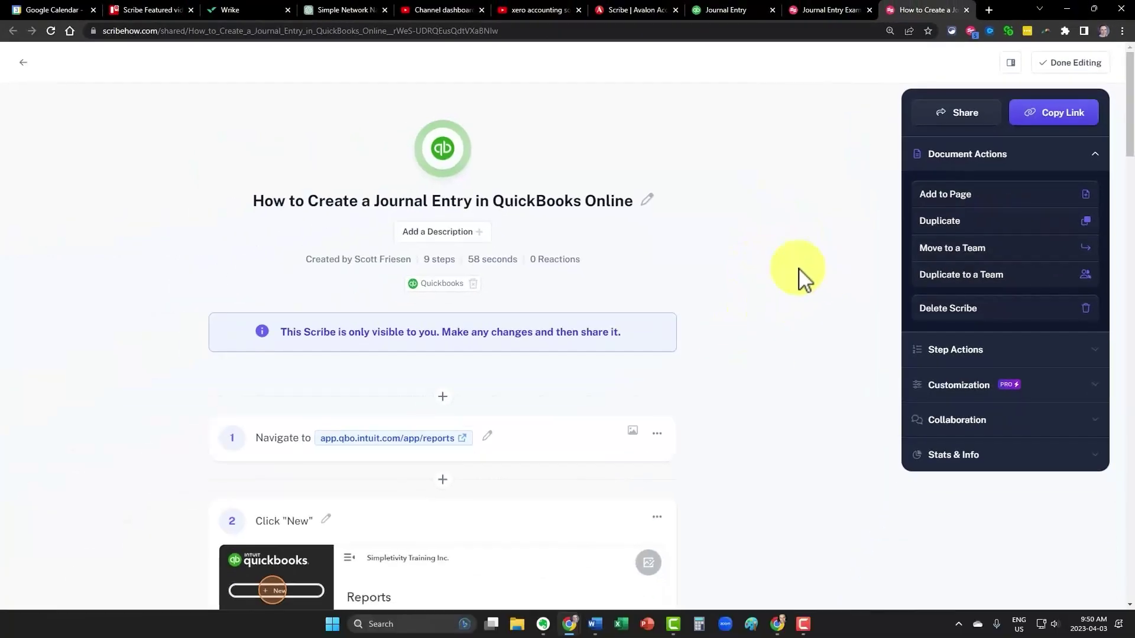
pyautogui.click(1075, 63)
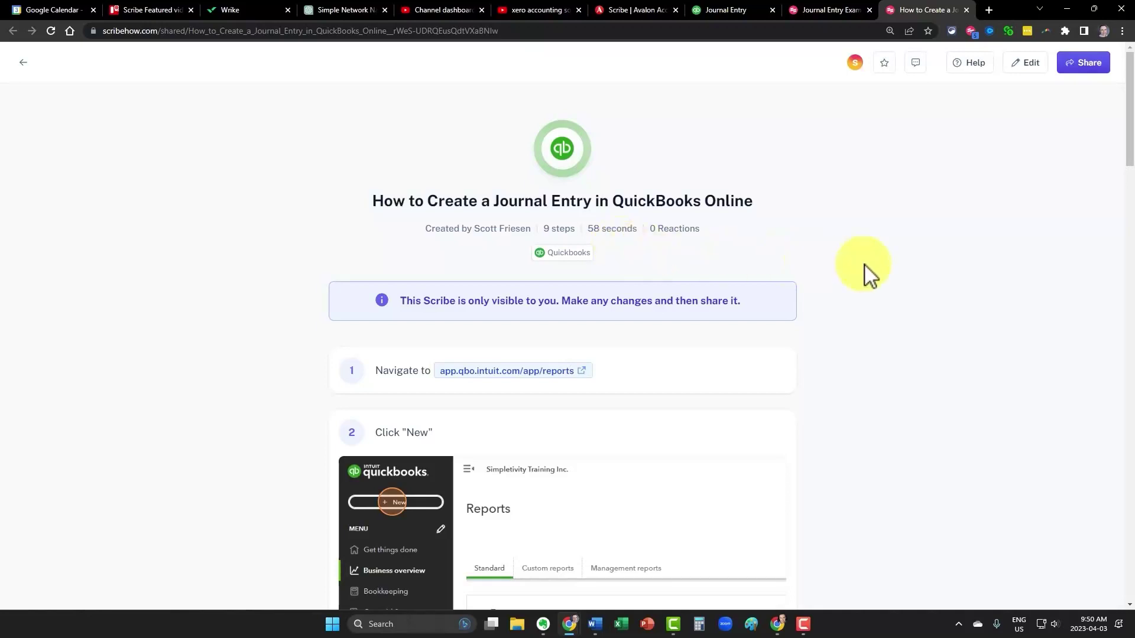
pyautogui.scroll(-3, 865, 272)
pyautogui.scroll(3, 616, 257)
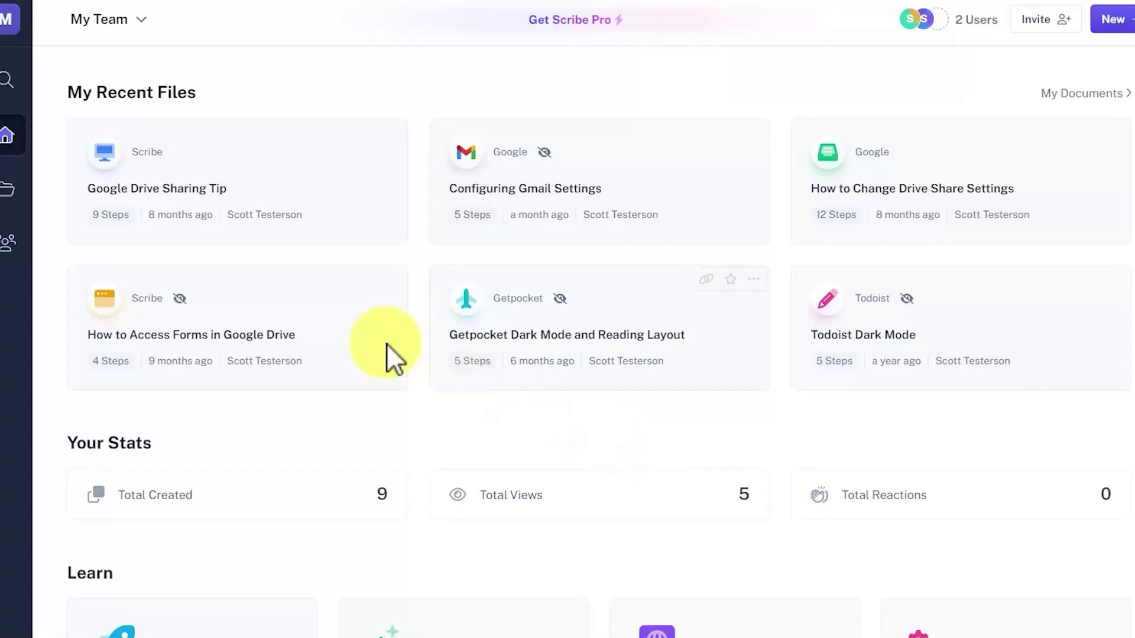
pyautogui.moveTo(237, 181)
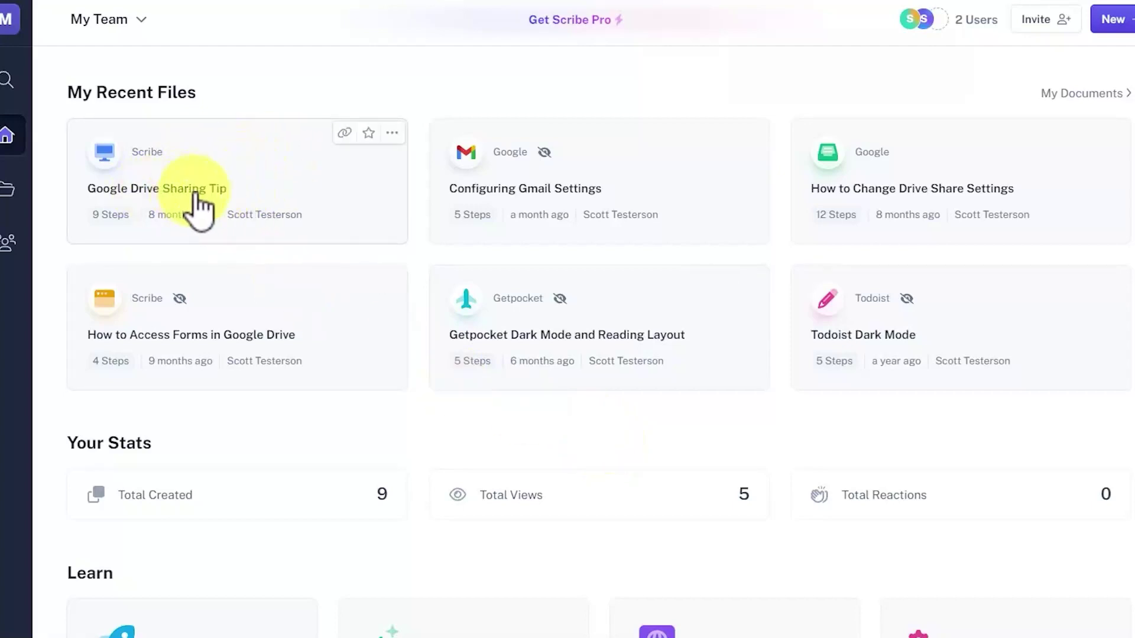
# Open the Google Drive Sharing Tip card under My Recent Files.
pyautogui.click(175, 155)
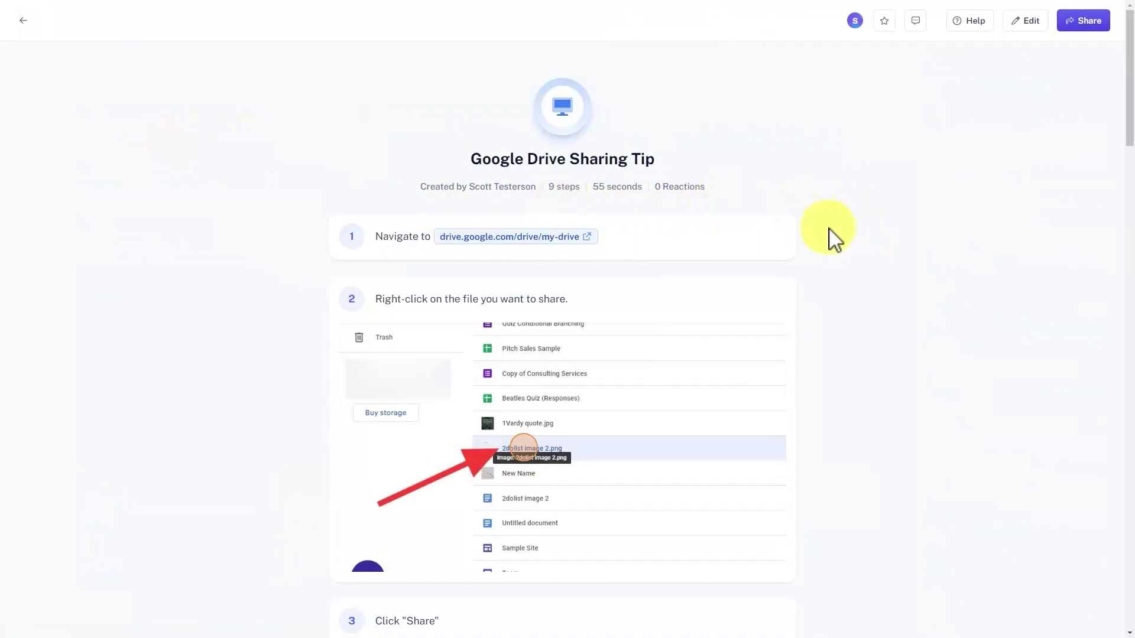
pyautogui.scroll(-2, 854, 232)
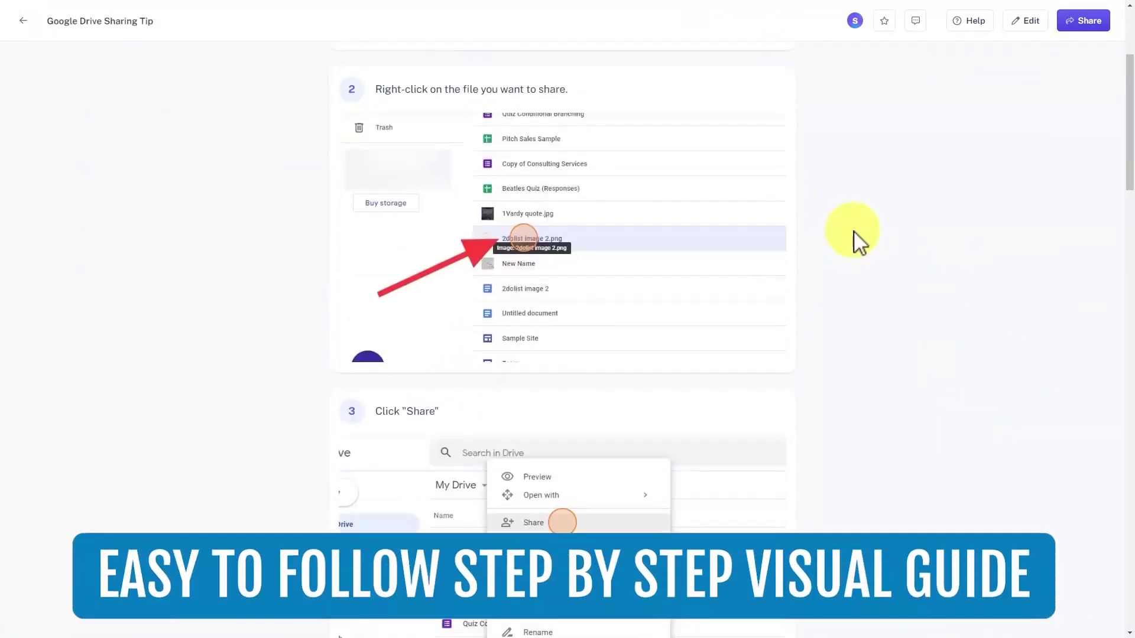
pyautogui.scroll(-2, 853, 233)
pyautogui.scroll(-1, 854, 232)
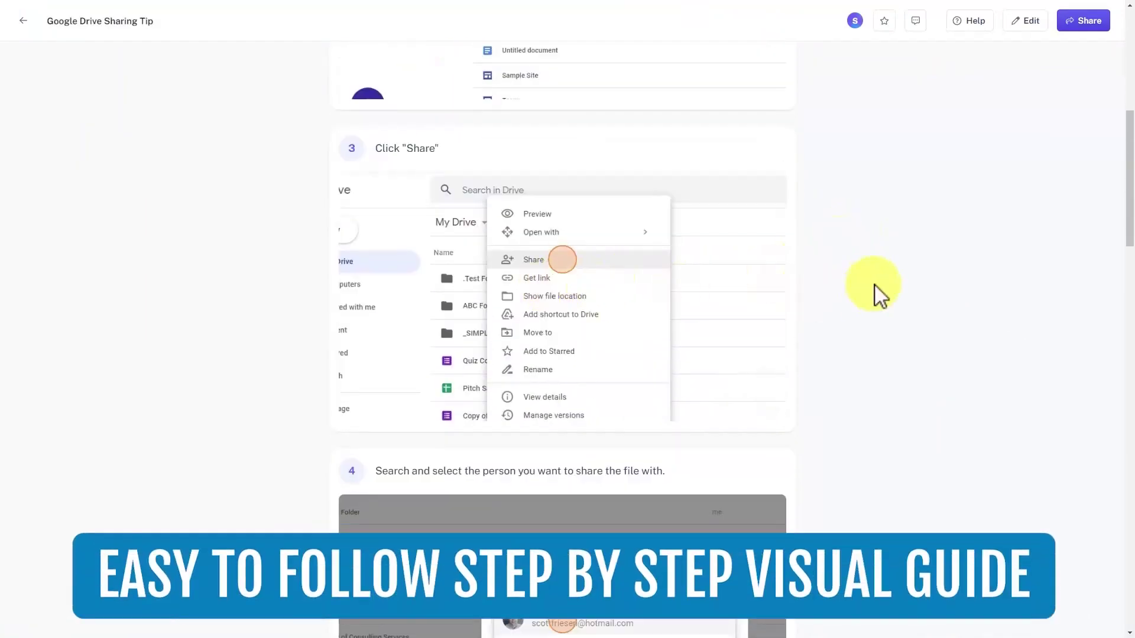
pyautogui.scroll(-4, 875, 294)
pyautogui.scroll(-3, 874, 294)
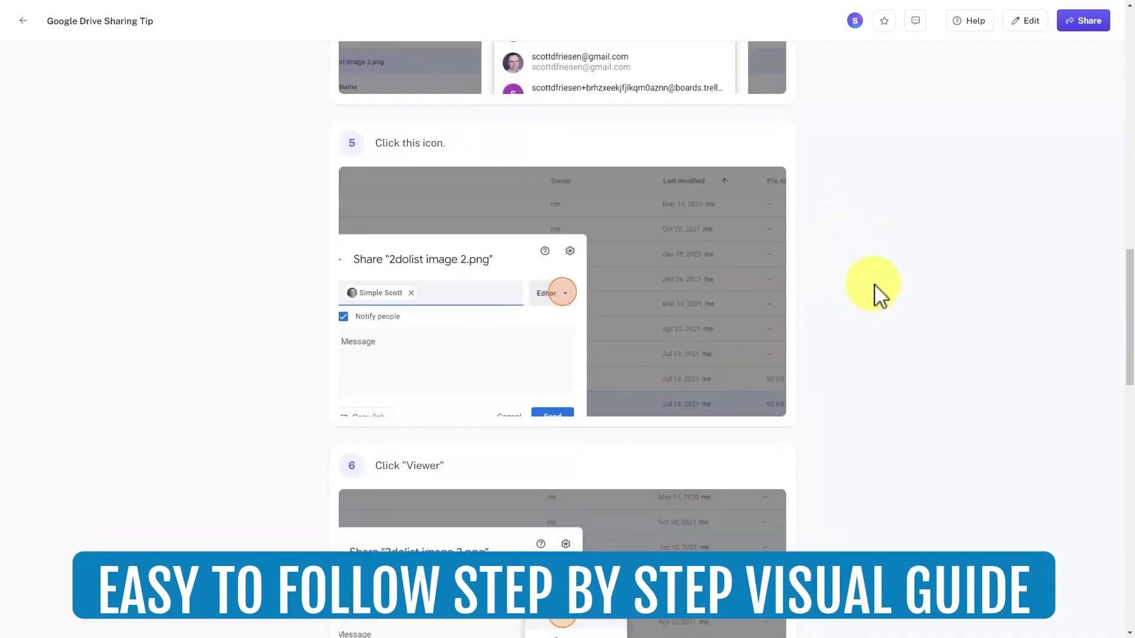
pyautogui.scroll(-2, 874, 293)
pyautogui.scroll(-2, 876, 293)
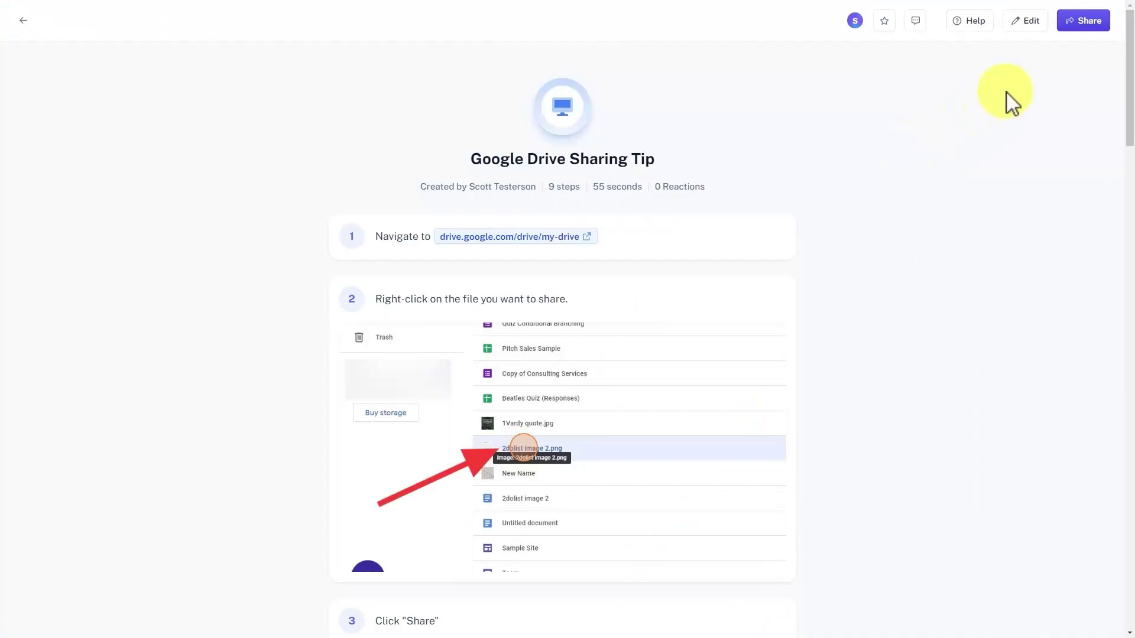
# Export the Google Drive Sharing Tip guide as a PDF from the Share dialog.
pyautogui.click(1074, 26)
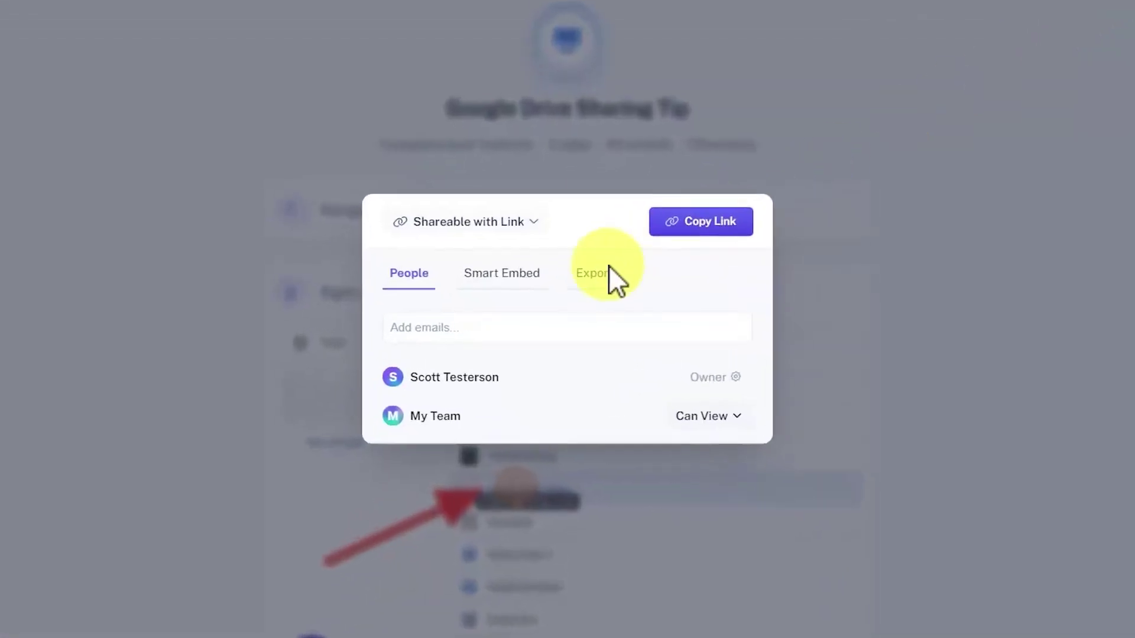
pyautogui.click(590, 284)
pyautogui.click(724, 275)
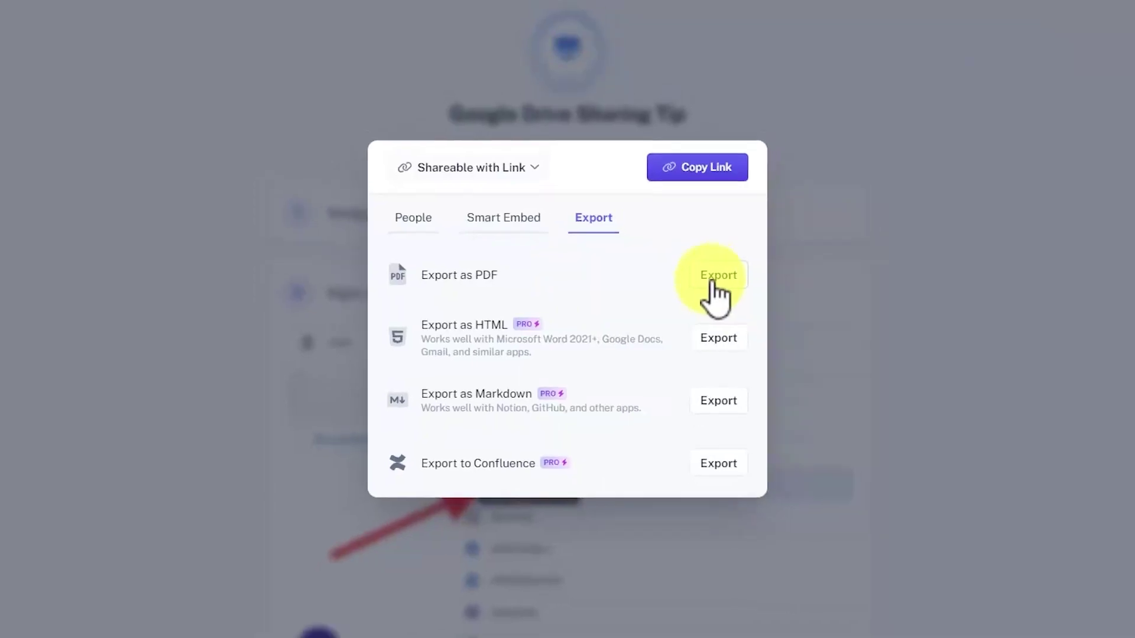
pyautogui.click(868, 203)
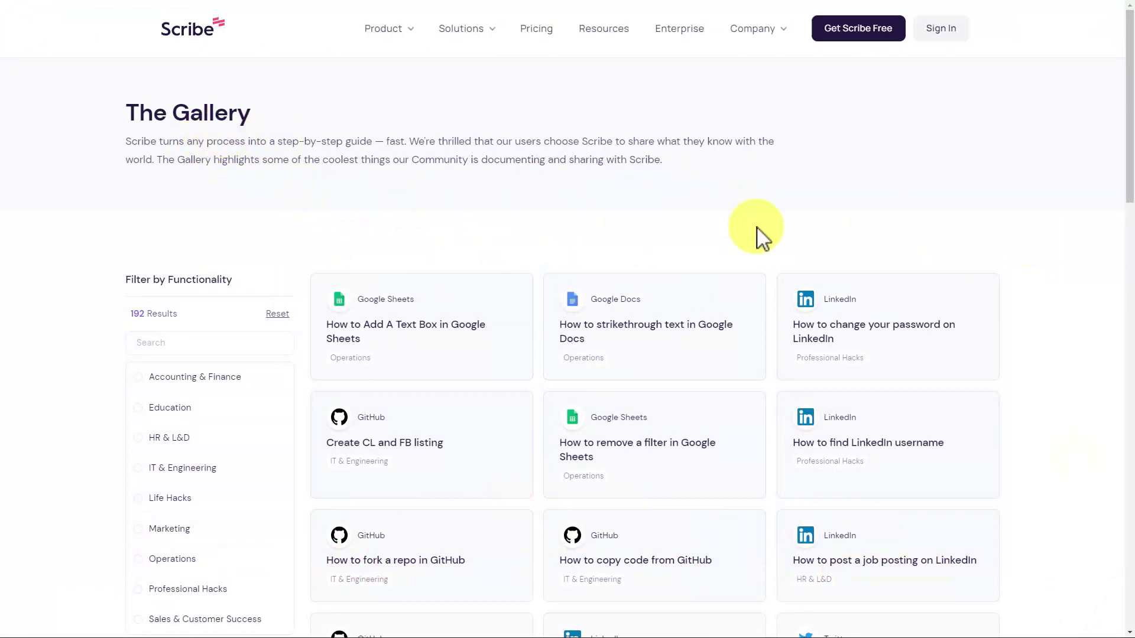
pyautogui.scroll(-3, 1069, 272)
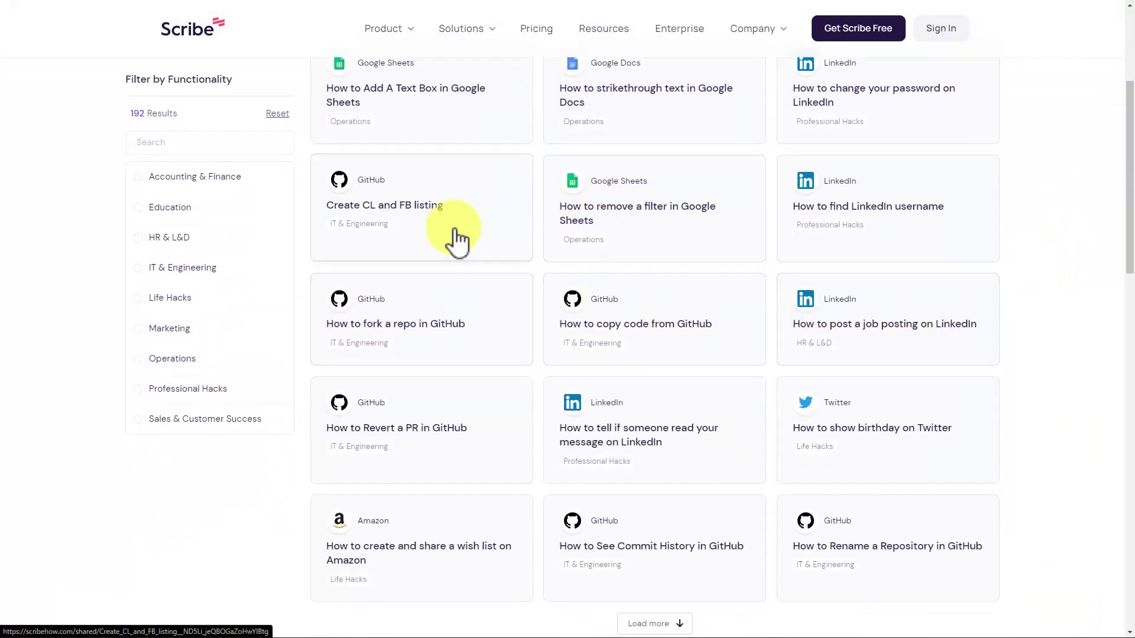
pyautogui.scroll(3, 457, 238)
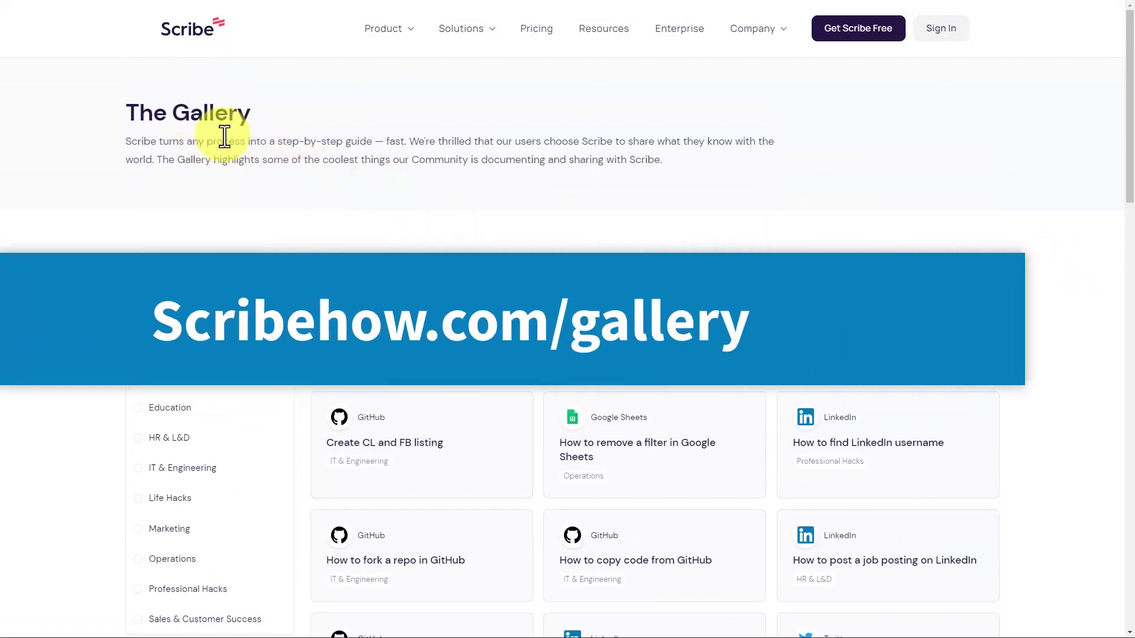
pyautogui.scroll(-2, 1054, 203)
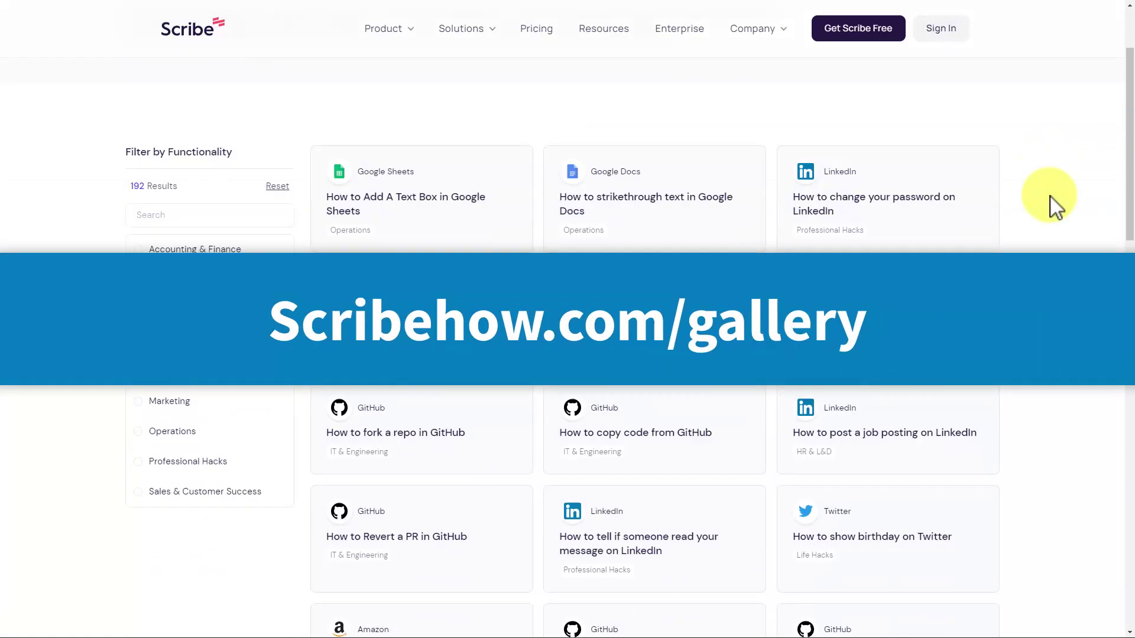
pyautogui.scroll(-1, 1054, 203)
pyautogui.scroll(-3, 1053, 203)
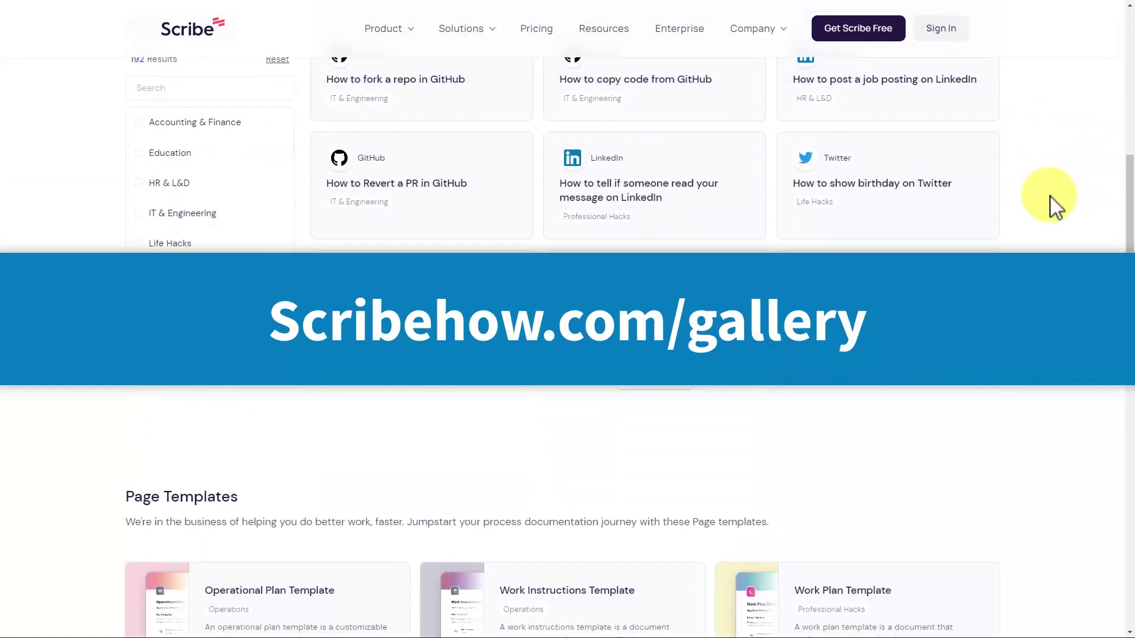
pyautogui.scroll(-2, 1053, 203)
pyautogui.scroll(-2, 1054, 204)
pyautogui.scroll(-1, 1053, 203)
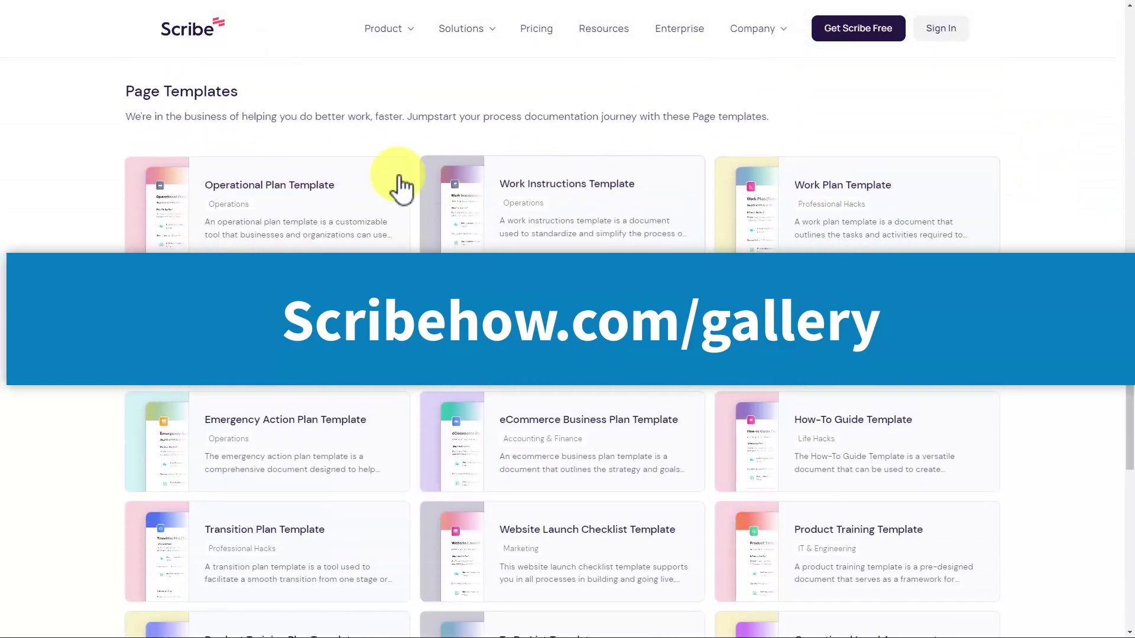
# Open the Work Instructions Template from the gallery's Page Templates.
pyautogui.click(577, 222)
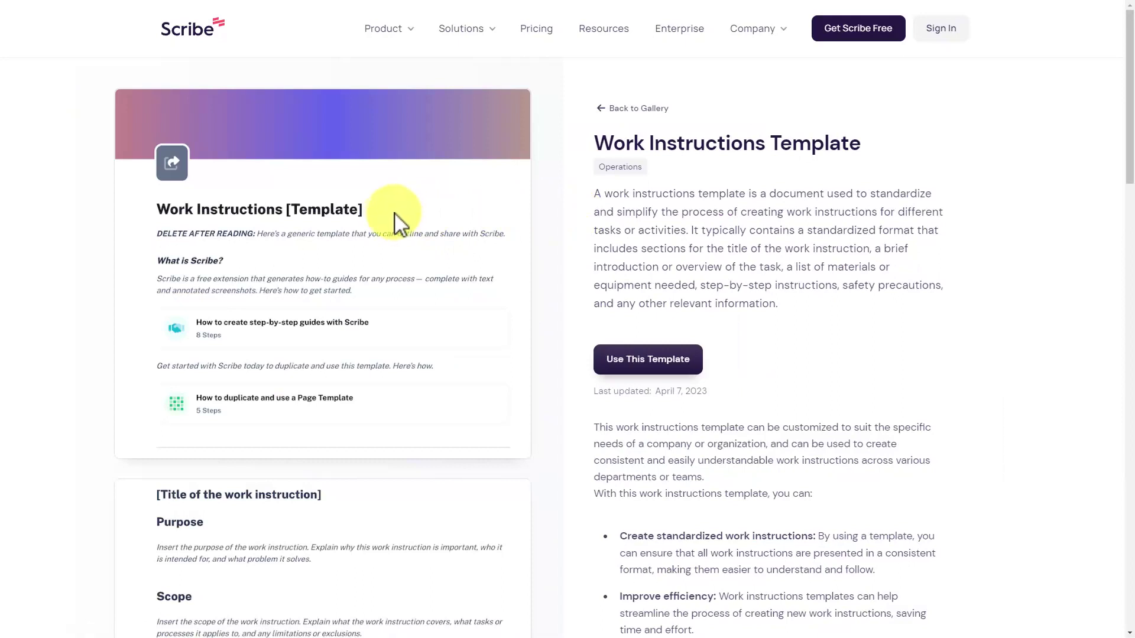